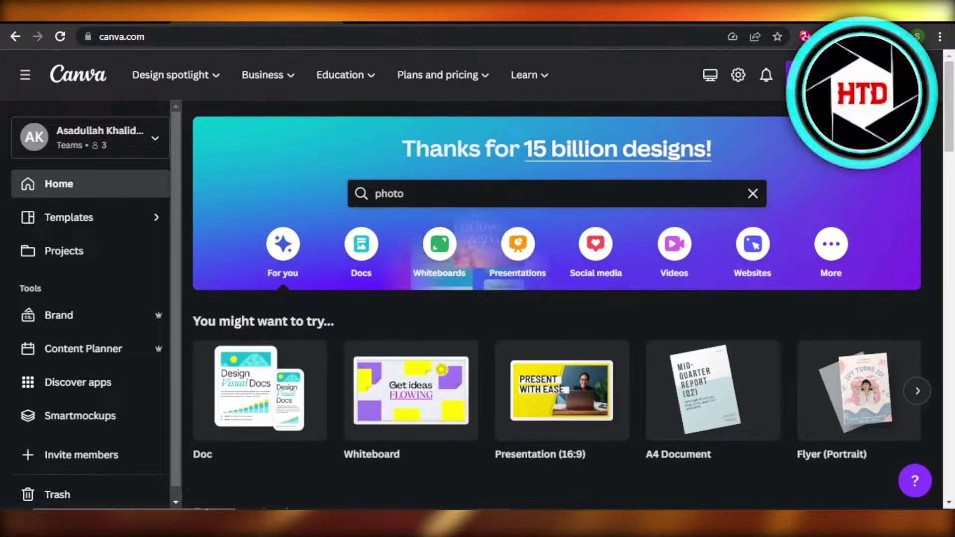
# Step: Create a new custom-size design measuring 1920×1080 px
pyautogui.click(791, 74)
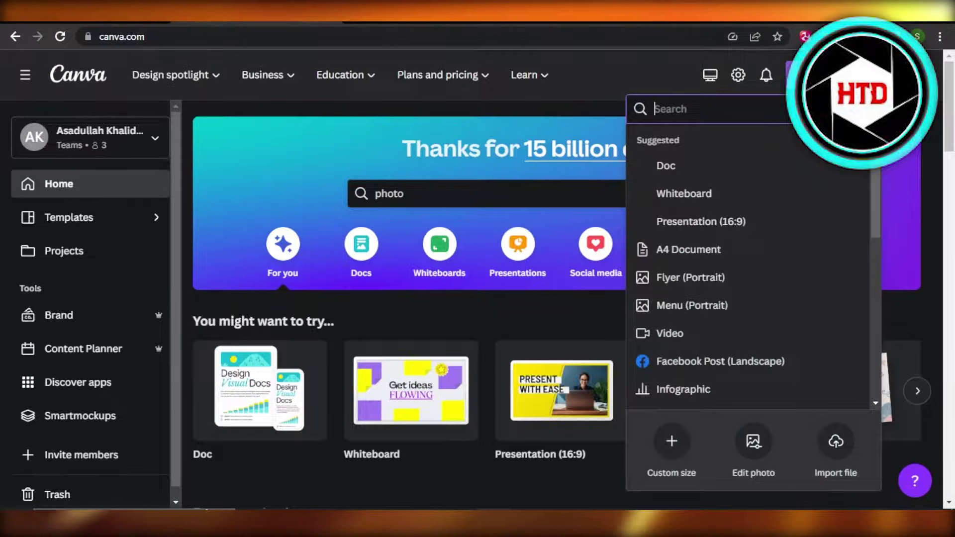
pyautogui.click(673, 440)
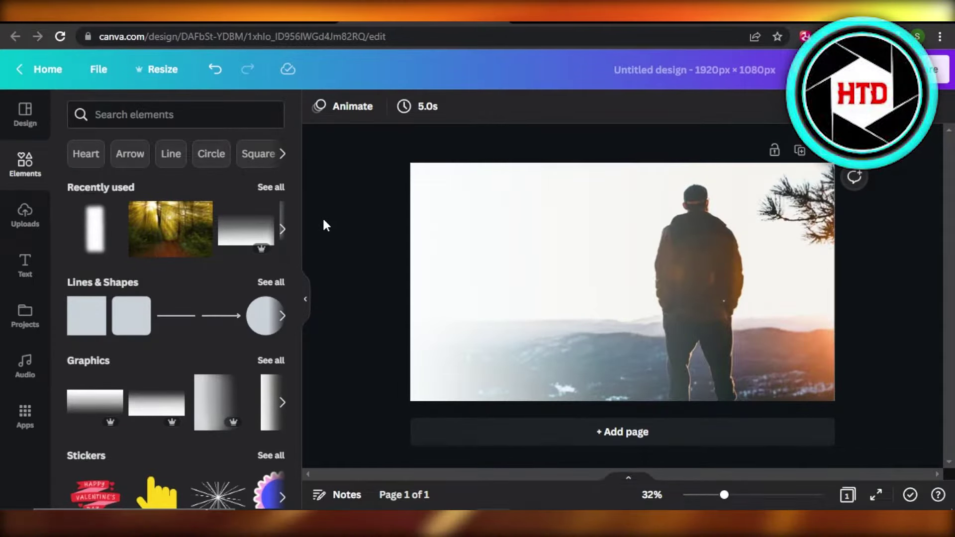
# Step: Add page 2 with the sunlit forest photo from Recently used, stretched to fill it
pyautogui.click(621, 433)
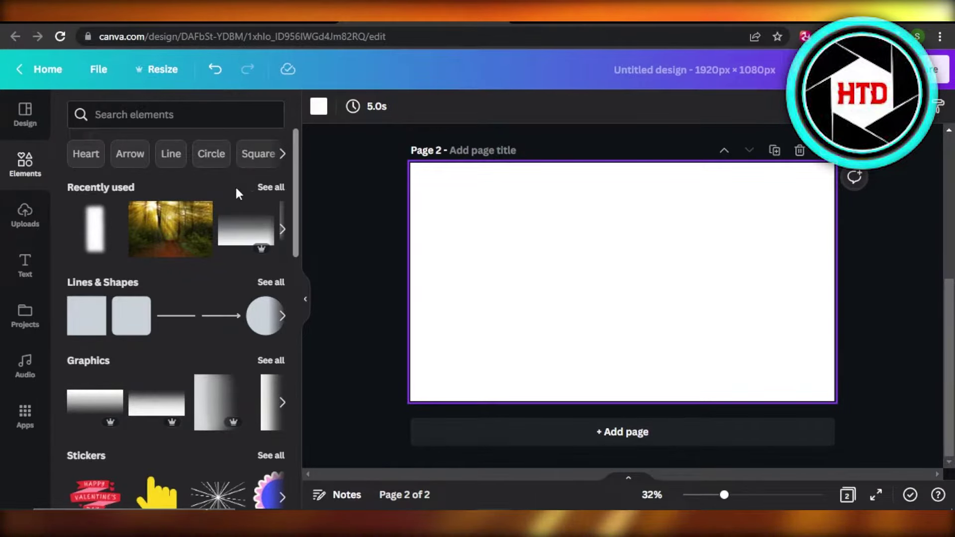
pyautogui.click(271, 187)
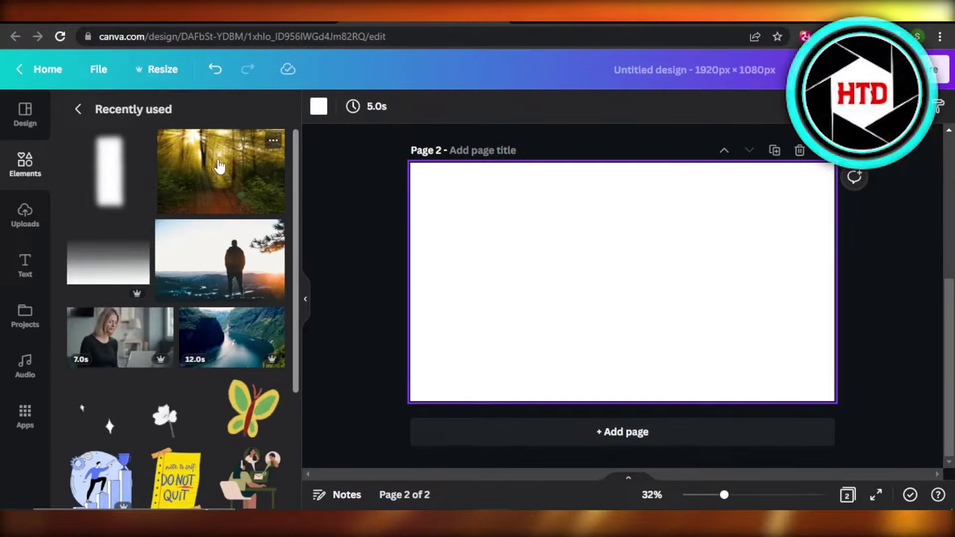
pyautogui.moveTo(220, 260)
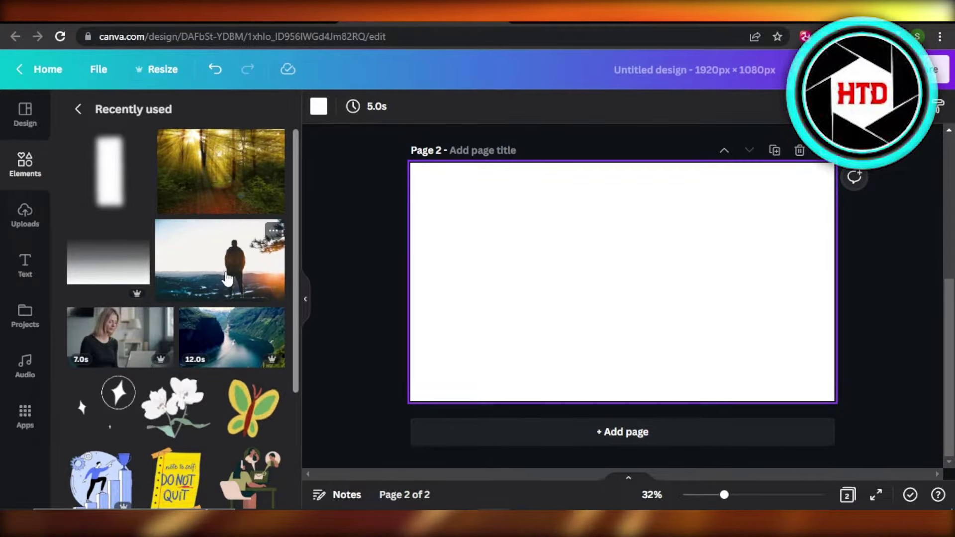
pyautogui.click(210, 185)
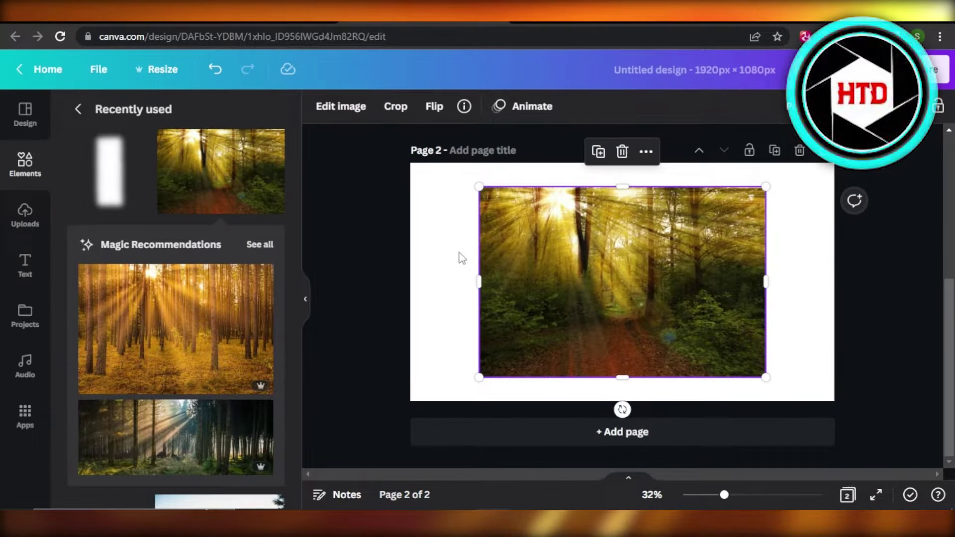
pyautogui.moveTo(475, 183); pyautogui.dragTo(384, 126)
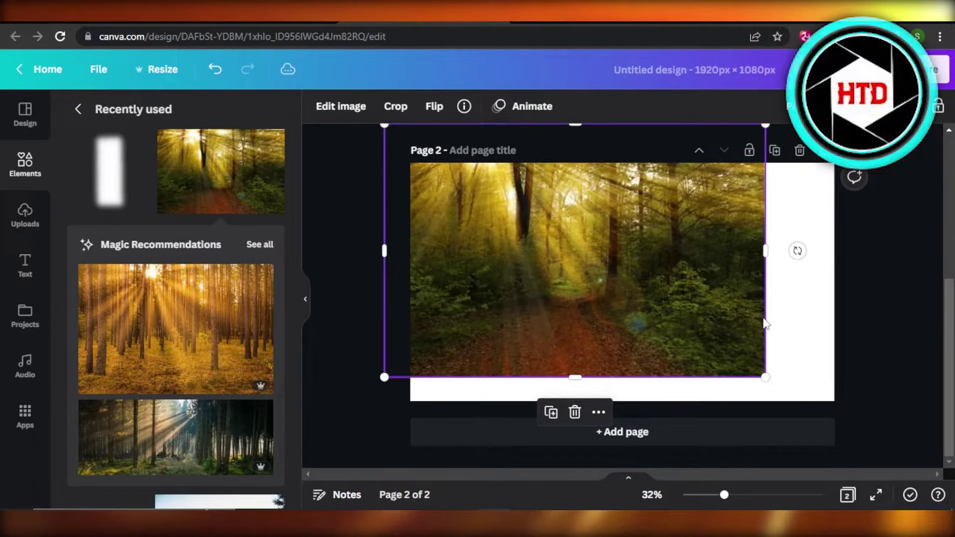
pyautogui.moveTo(764, 376); pyautogui.dragTo(857, 438)
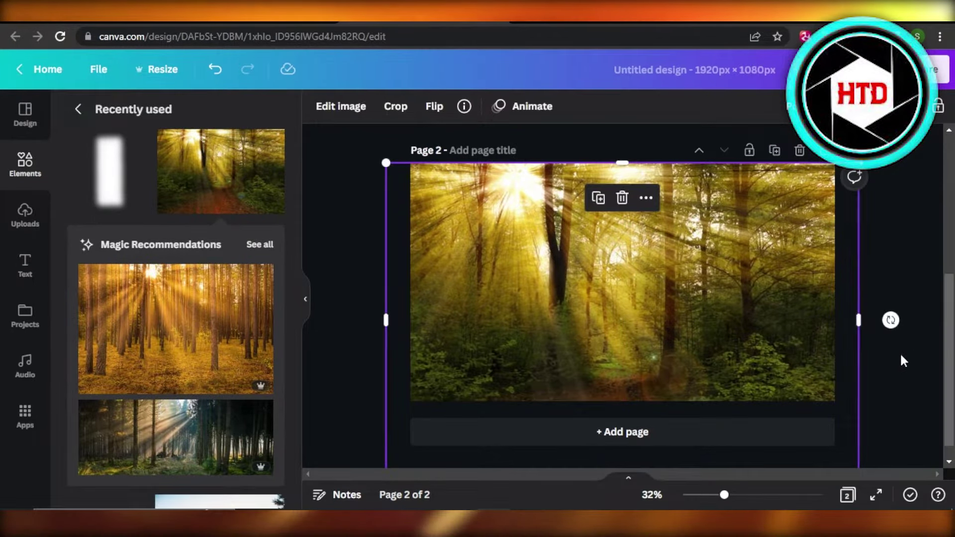
# Step: Search Elements Graphics for 'gradient' and add the white-to-grey gradient to page 2
pyautogui.click(899, 352)
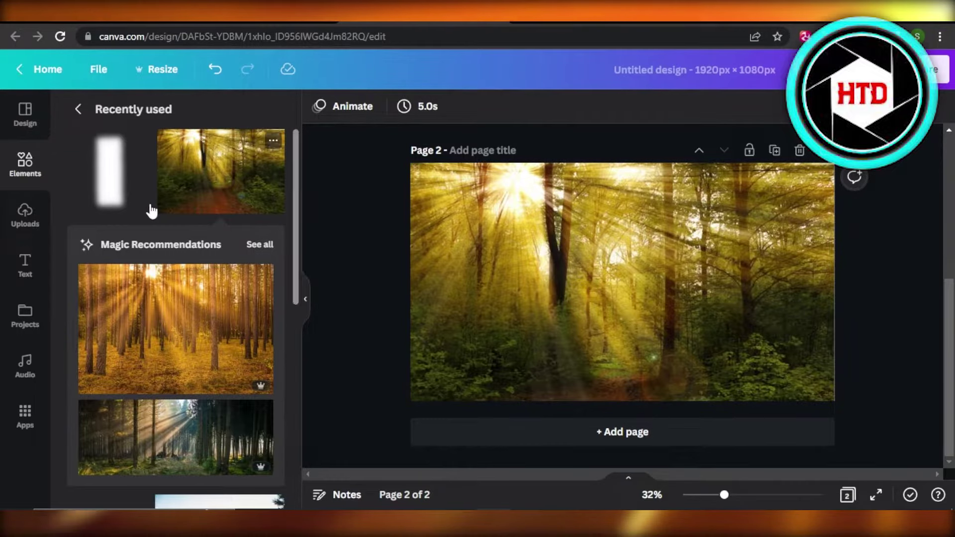
pyautogui.click(25, 166)
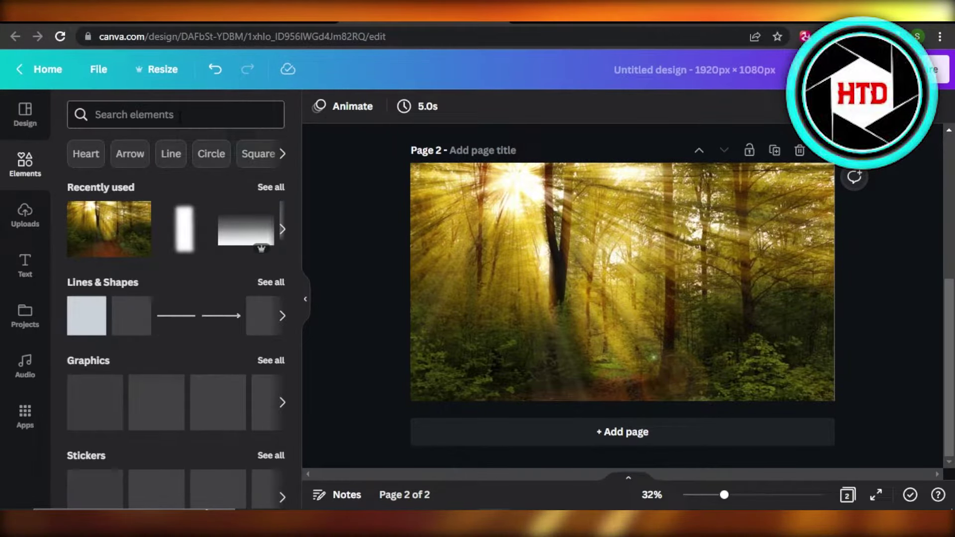
pyautogui.click(180, 114)
pyautogui.click(174, 177)
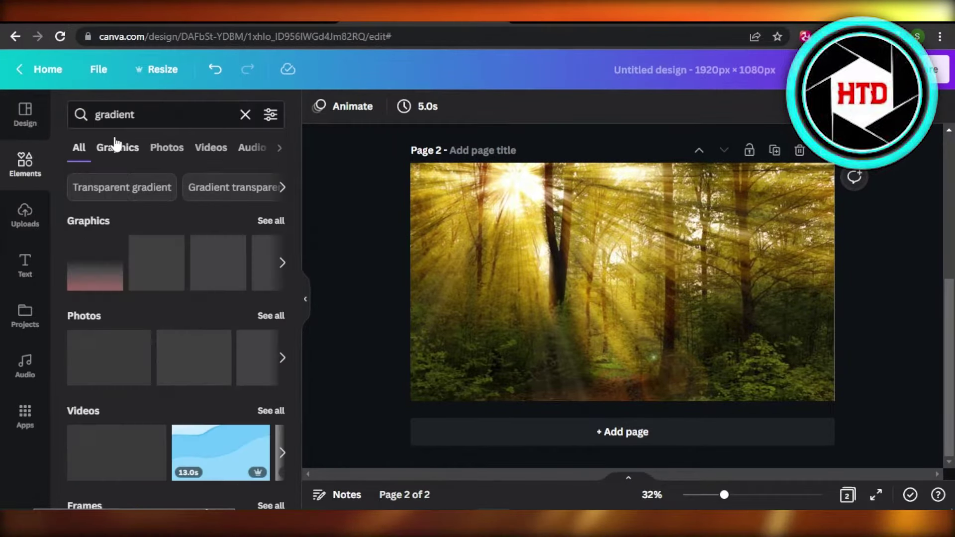
pyautogui.click(117, 147)
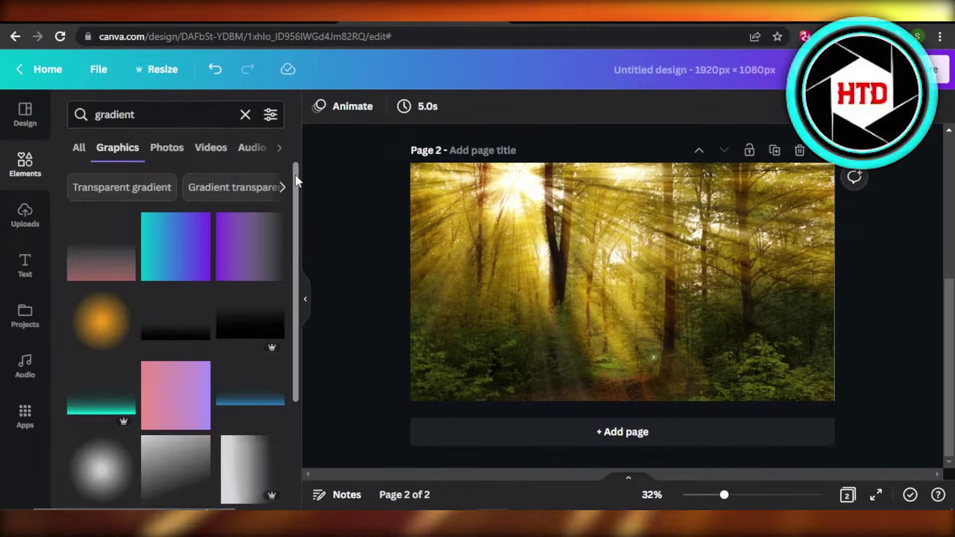
pyautogui.moveTo(296, 209)
pyautogui.mouseDown()
pyautogui.moveTo(298, 307)
pyautogui.moveTo(297, 277)
pyautogui.mouseUp()
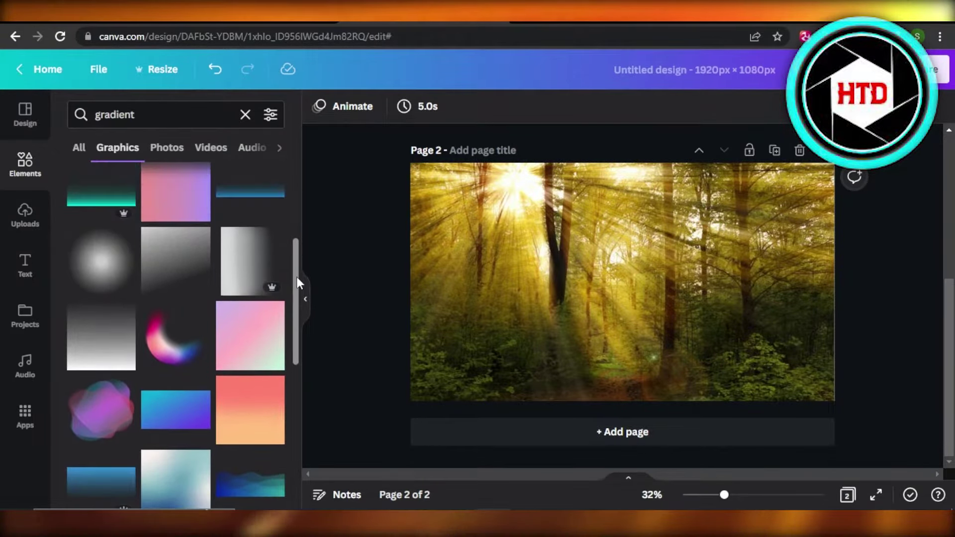
pyautogui.click(249, 265)
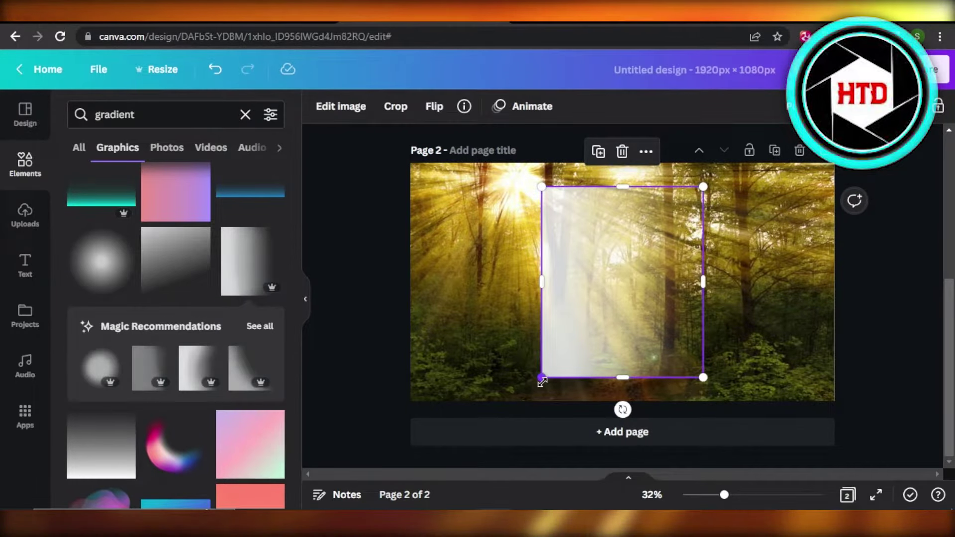
# Step: Rotate the gradient so white faces right and enlarge it over the photo's right half
pyautogui.moveTo(539, 373); pyautogui.dragTo(523, 401)
pyautogui.moveTo(637, 330); pyautogui.dragTo(609, 321)
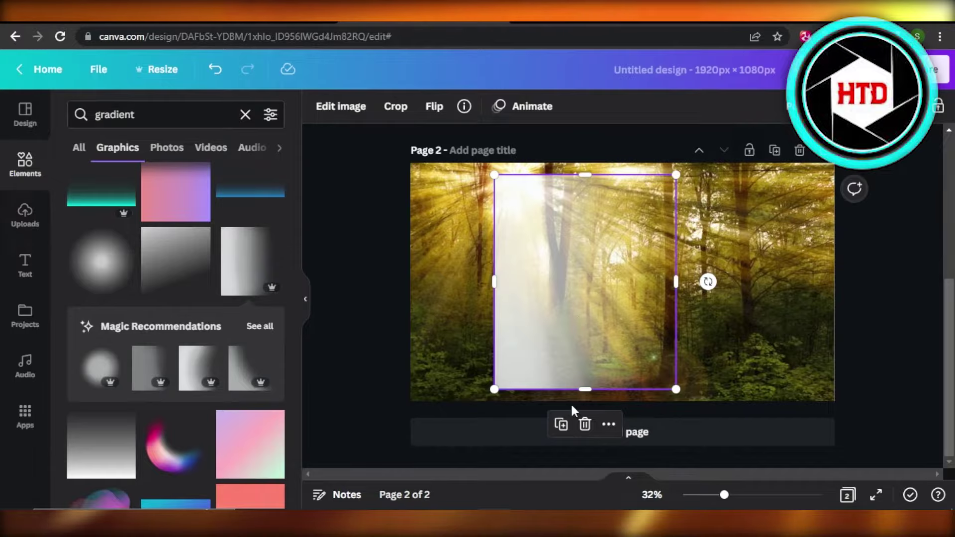
pyautogui.doubleClick(566, 290)
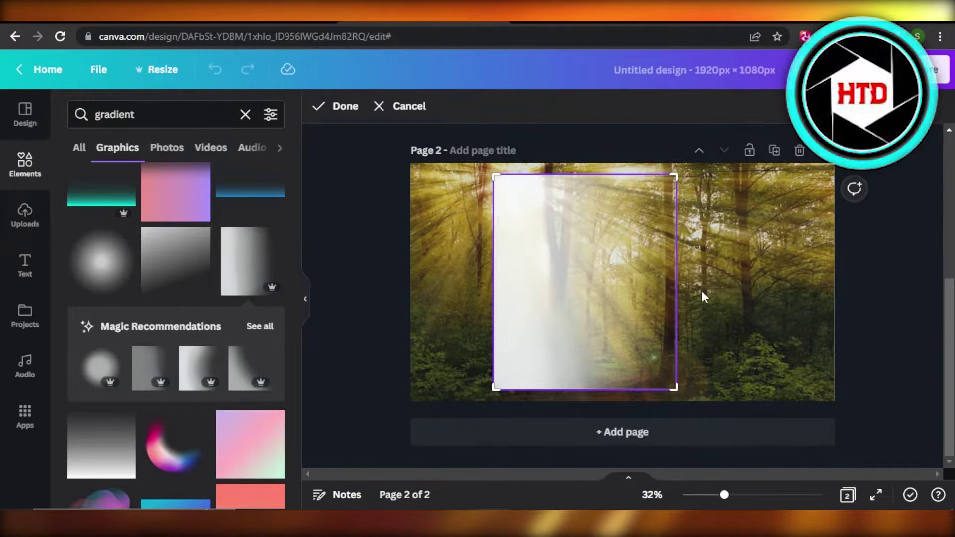
pyautogui.press('Escape')
pyautogui.moveTo(708, 282); pyautogui.dragTo(653, 356)
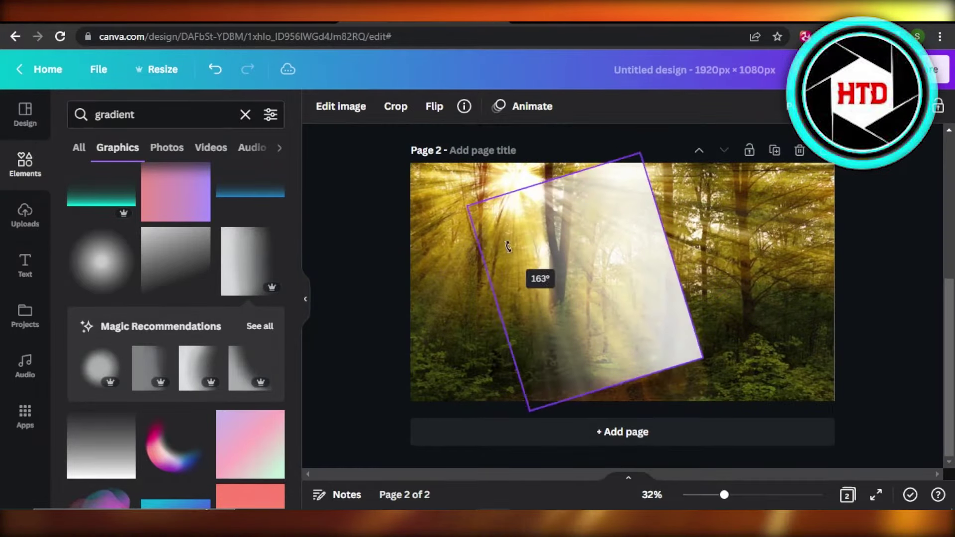
pyautogui.moveTo(677, 390); pyautogui.dragTo(746, 458)
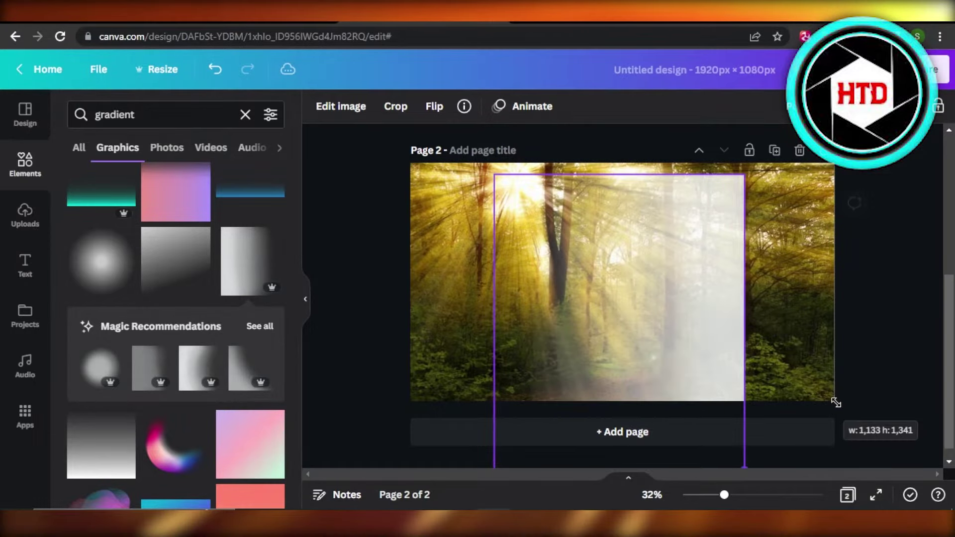
pyautogui.moveTo(542, 315)
pyautogui.mouseDown()
pyautogui.moveTo(631, 281)
pyautogui.moveTo(523, 280)
pyautogui.mouseUp()
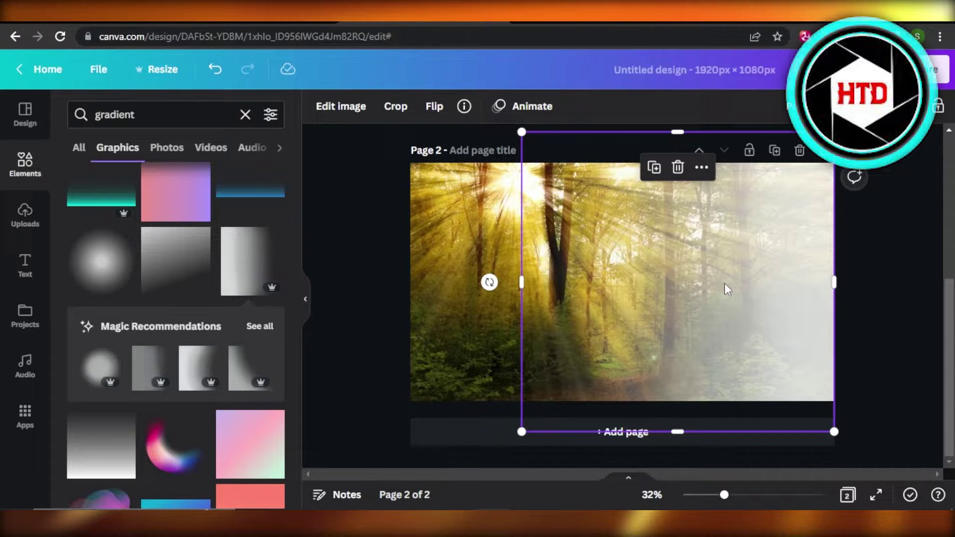
pyautogui.moveTo(725, 283)
pyautogui.mouseDown()
pyautogui.moveTo(708, 284)
pyautogui.moveTo(724, 282)
pyautogui.mouseUp()
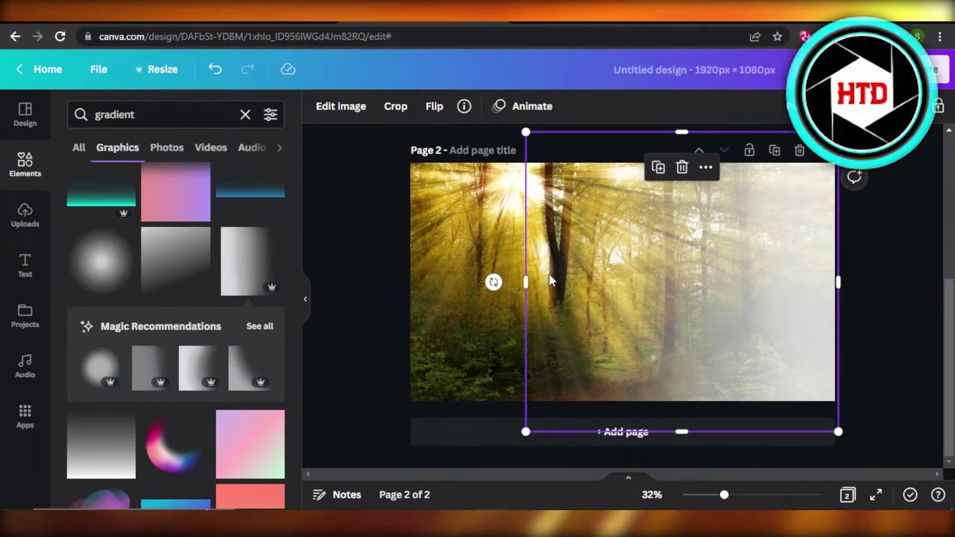
# Step: Rotate the smaller gradient square, then select the white gradient overlay
pyautogui.click(381, 314)
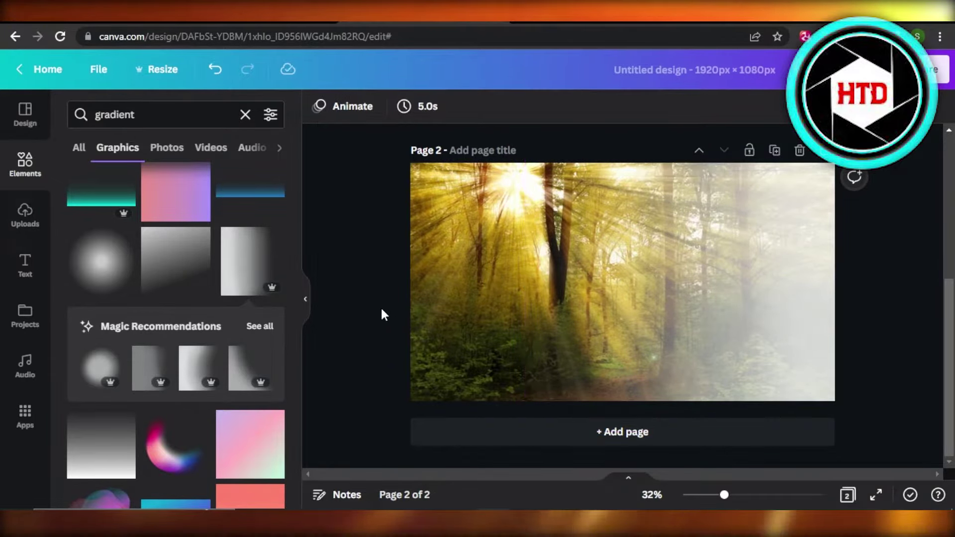
pyautogui.click(785, 299)
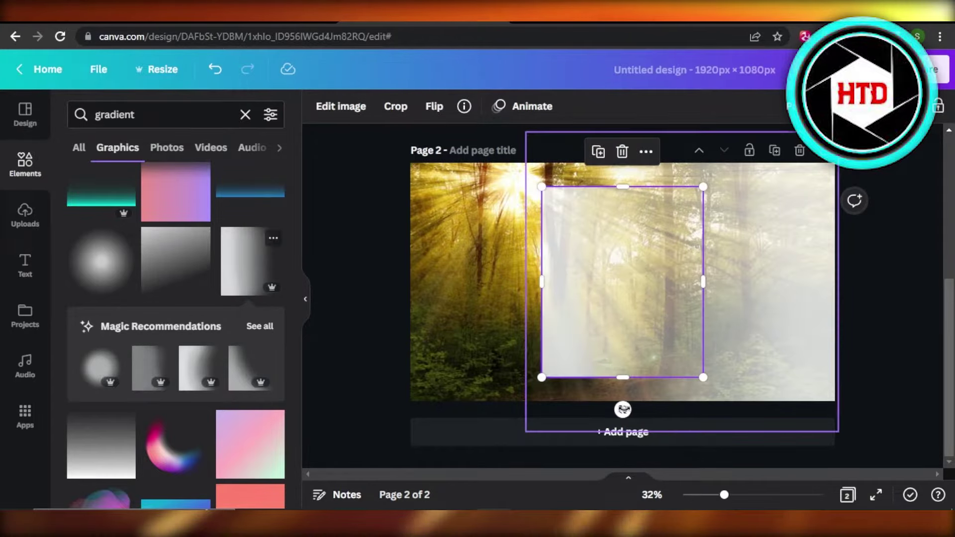
pyautogui.moveTo(622, 405)
pyautogui.mouseDown()
pyautogui.moveTo(451, 345)
pyautogui.moveTo(620, 202)
pyautogui.mouseUp()
pyautogui.click(493, 280)
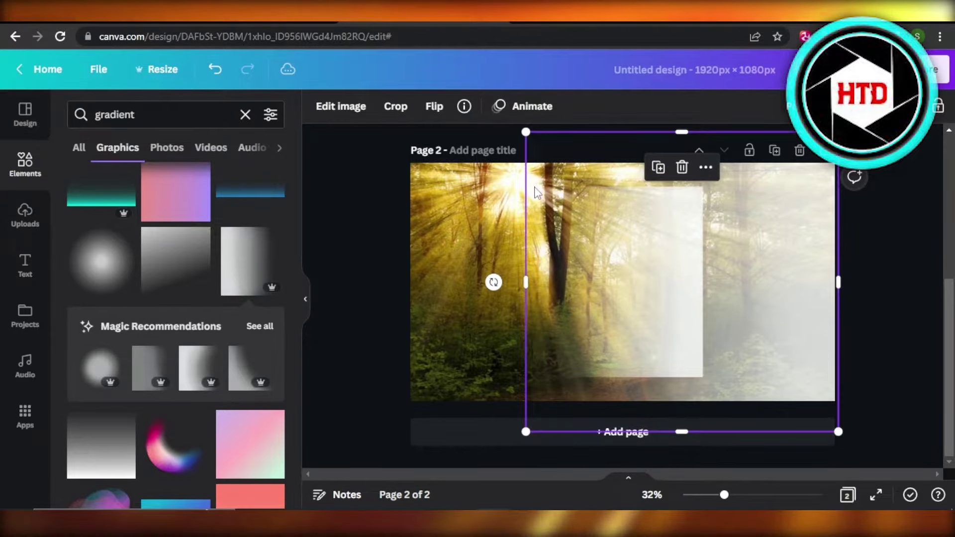
pyautogui.click(589, 213)
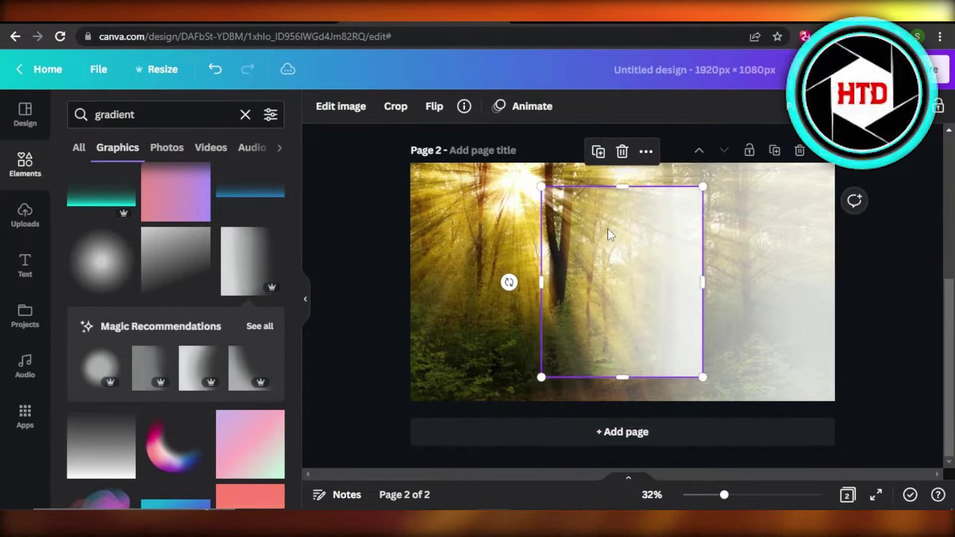
pyautogui.click(539, 187)
pyautogui.click(556, 202)
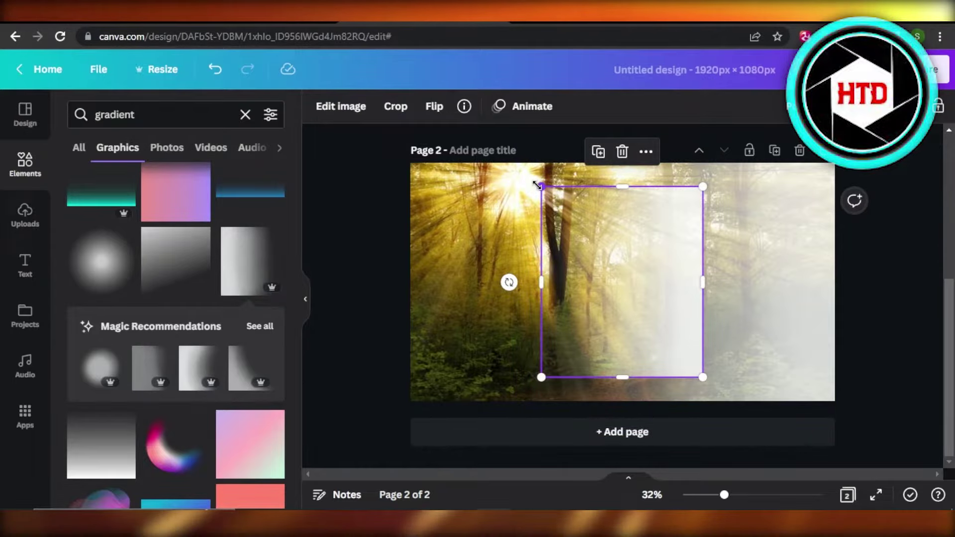
# Step: Enlarge and widen the gradient overlay across the forest photo's right side, then review the fade
pyautogui.moveTo(540, 185); pyautogui.dragTo(499, 143)
pyautogui.moveTo(652, 269); pyautogui.dragTo(783, 293)
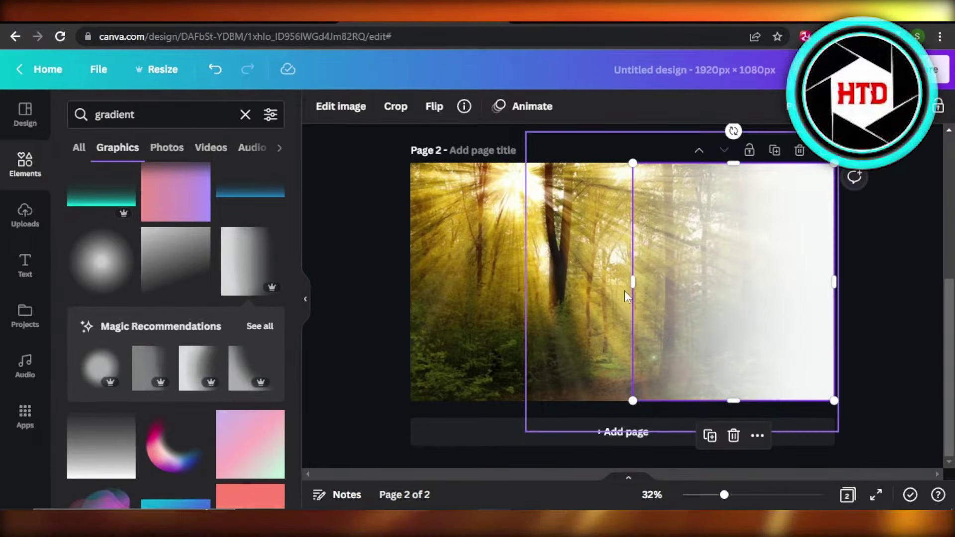
pyautogui.moveTo(628, 282); pyautogui.dragTo(549, 282)
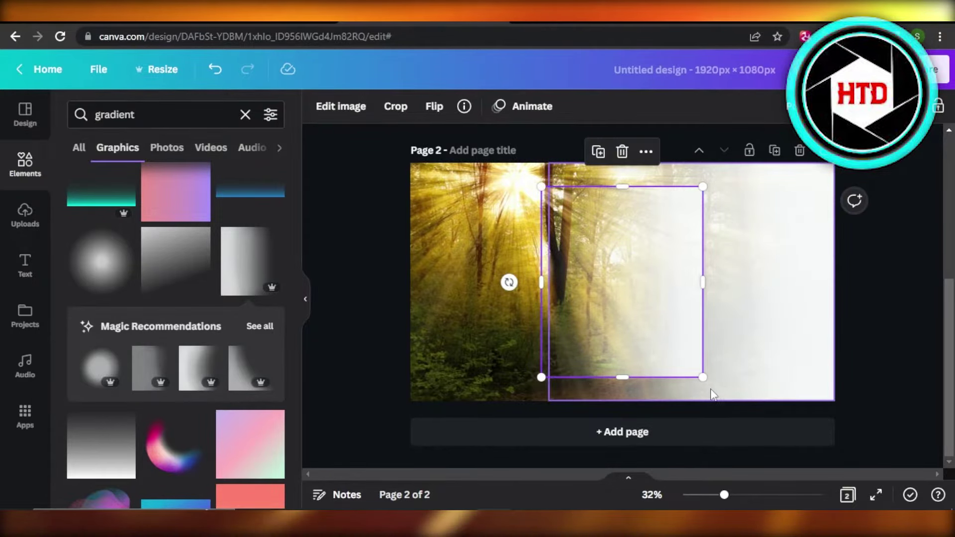
pyautogui.moveTo(703, 378); pyautogui.dragTo(748, 409)
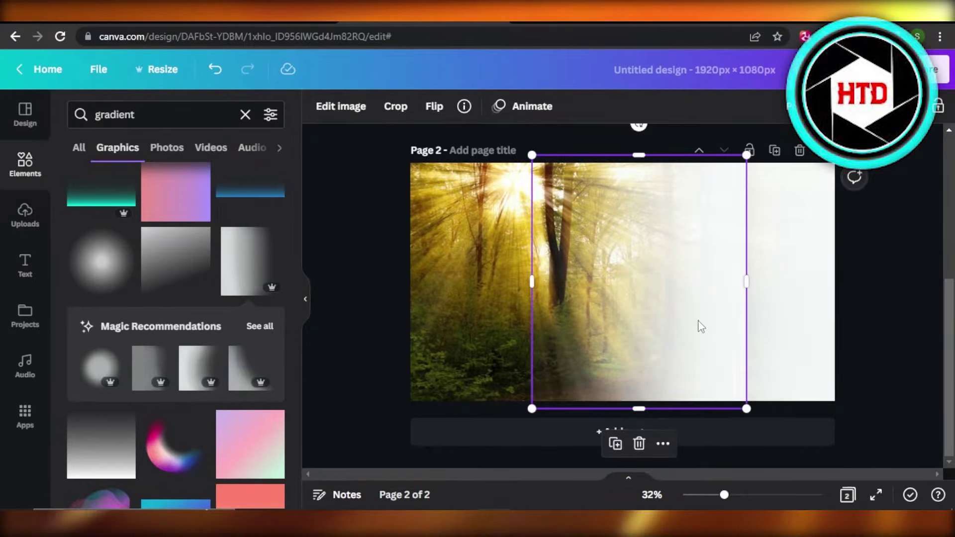
pyautogui.click(888, 321)
pyautogui.click(685, 298)
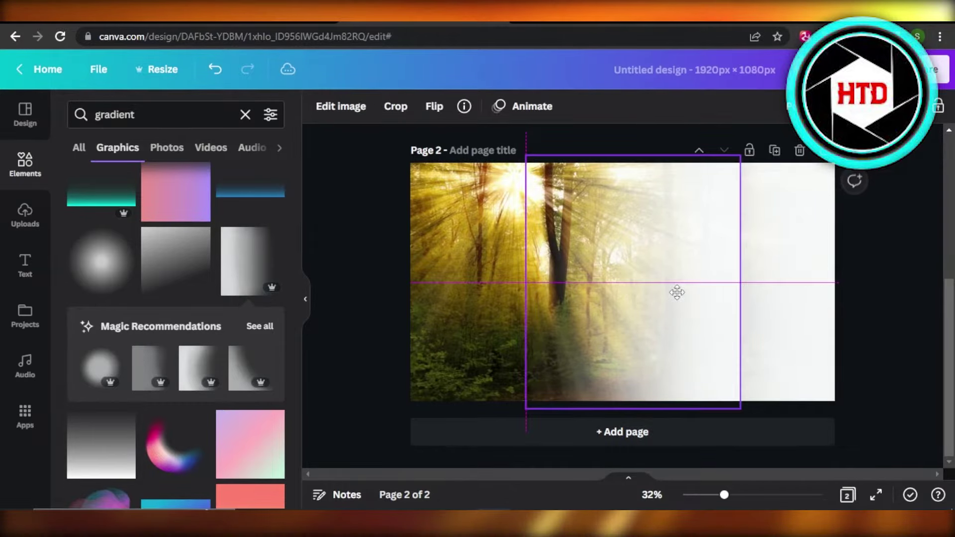
pyautogui.click(873, 328)
pyautogui.moveTo(702, 339); pyautogui.dragTo(735, 340)
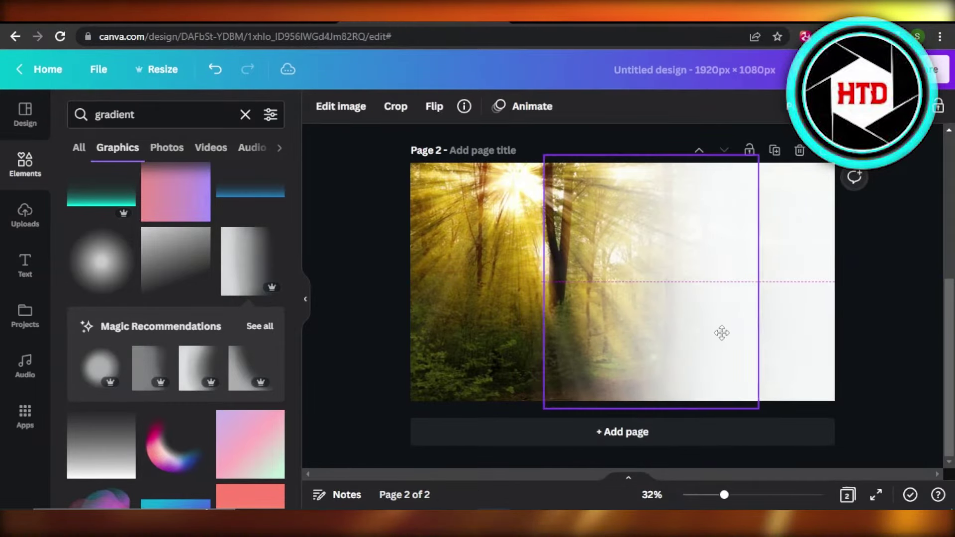
pyautogui.click(903, 362)
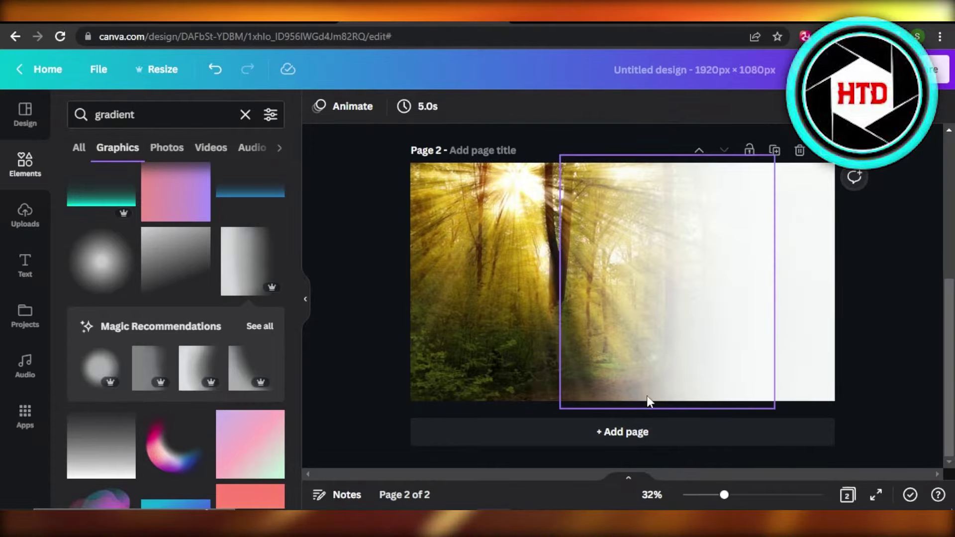
# Step: Add page 3 with the mountain-man photo from Recently used, enlarged to cover it
pyautogui.click(623, 431)
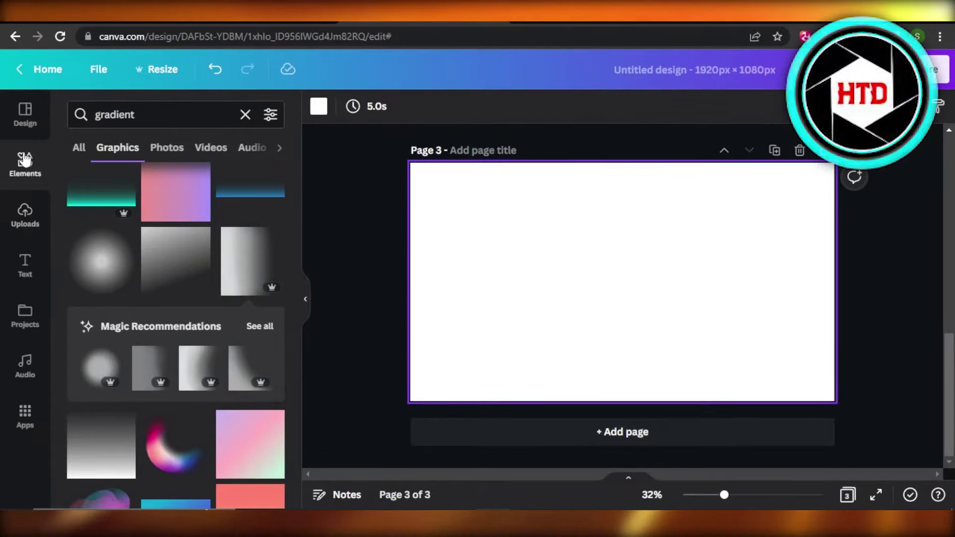
pyautogui.click(245, 114)
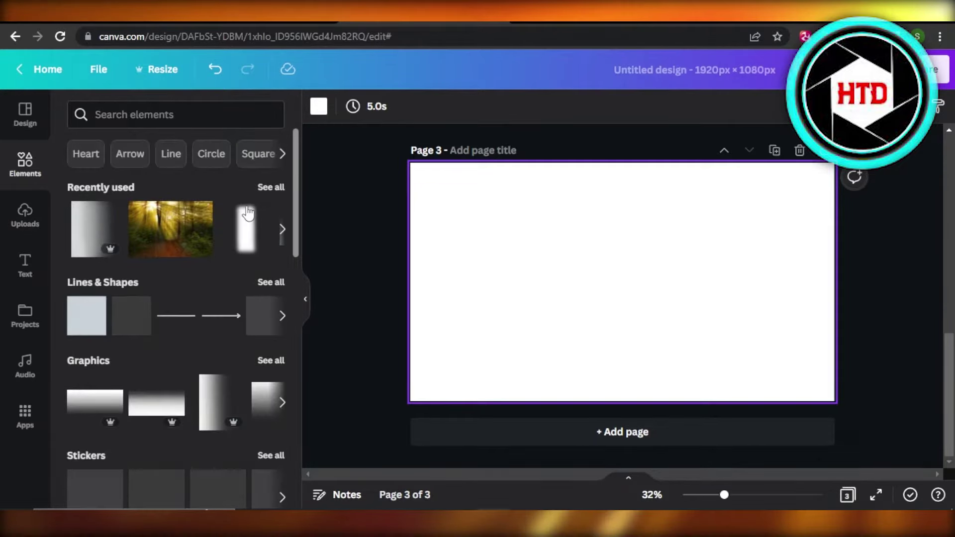
pyautogui.click(270, 188)
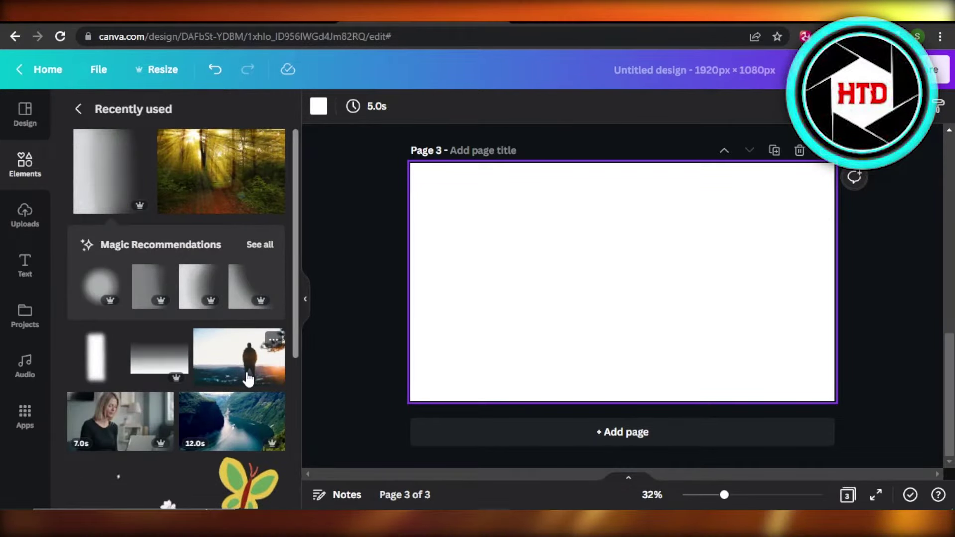
pyautogui.click(239, 356)
pyautogui.moveTo(468, 181); pyautogui.dragTo(332, 127)
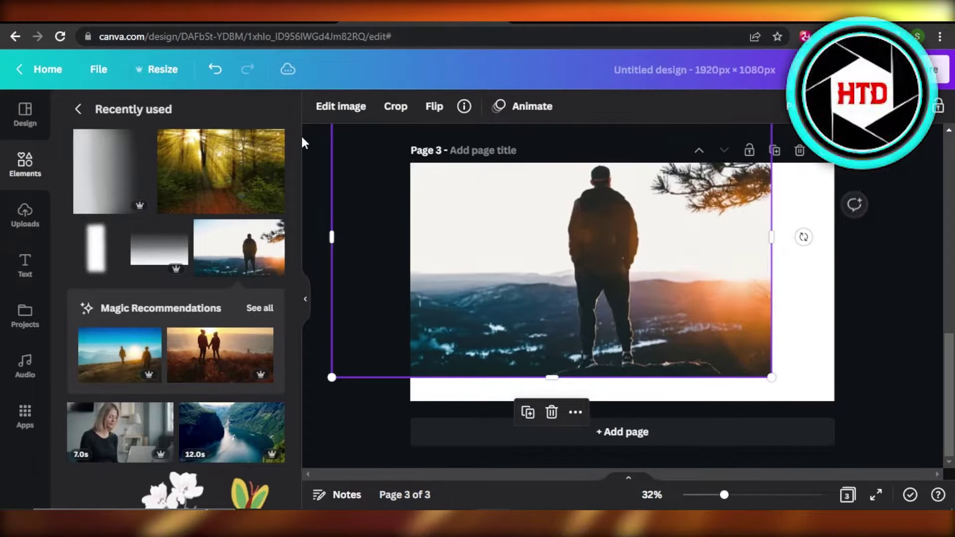
pyautogui.moveTo(612, 216); pyautogui.dragTo(717, 246)
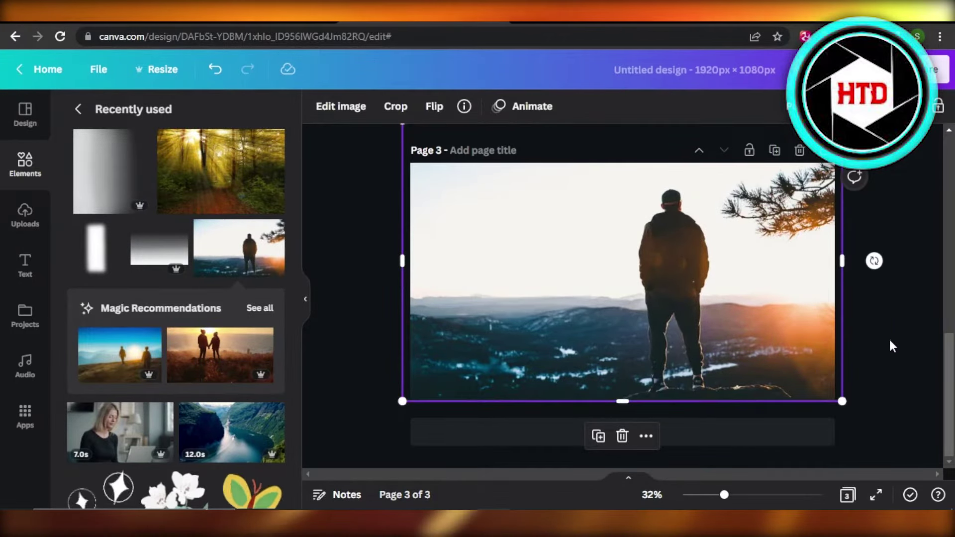
# Step: Select the mountain-man photo and check its framing, leaving the crop unchanged
pyautogui.click(889, 339)
pyautogui.click(783, 328)
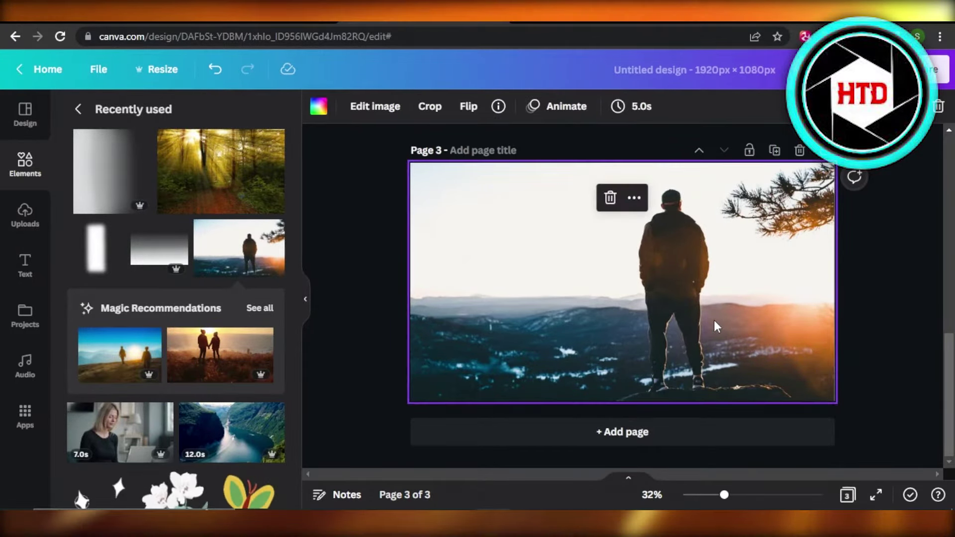
pyautogui.click(663, 294)
pyautogui.click(662, 293)
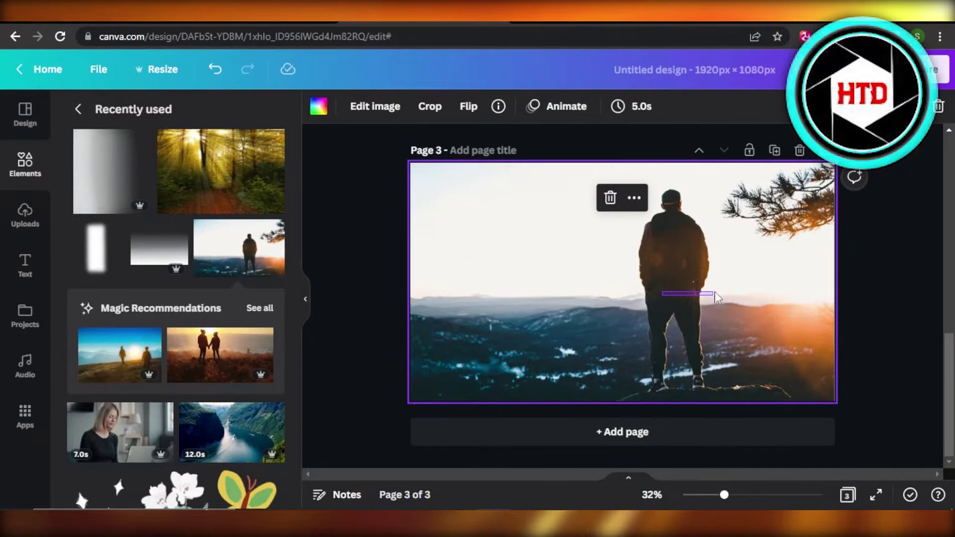
pyautogui.click(725, 292)
pyautogui.doubleClick(724, 292)
pyautogui.press('Escape')
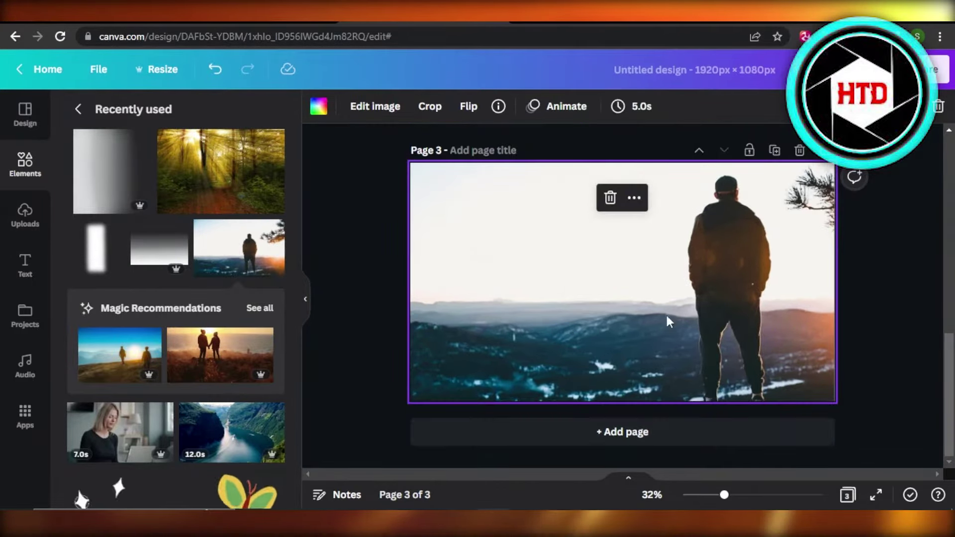
pyautogui.scroll(4, 854, 273)
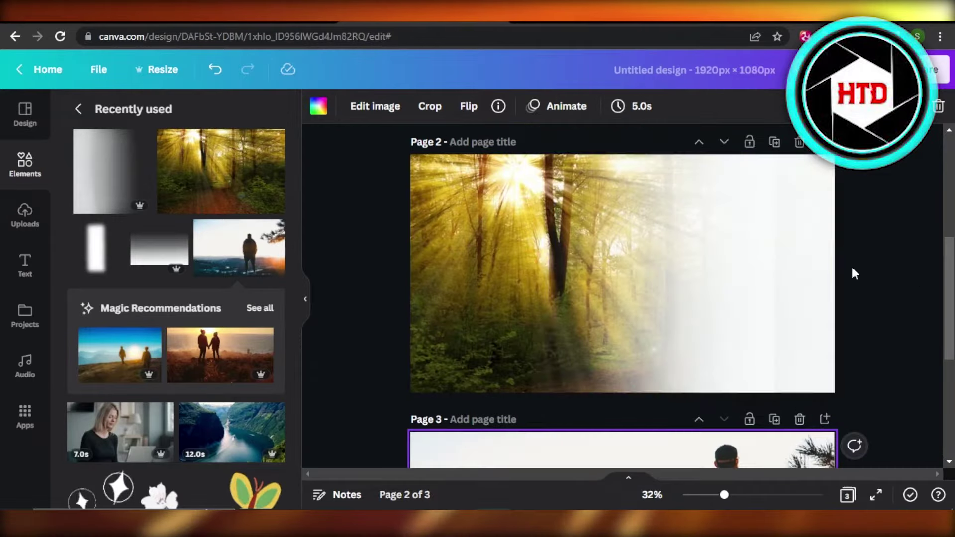
# Step: Rotate the gradient overlays on page 3 by 180° so the photo fades white on the left
pyautogui.click(896, 194)
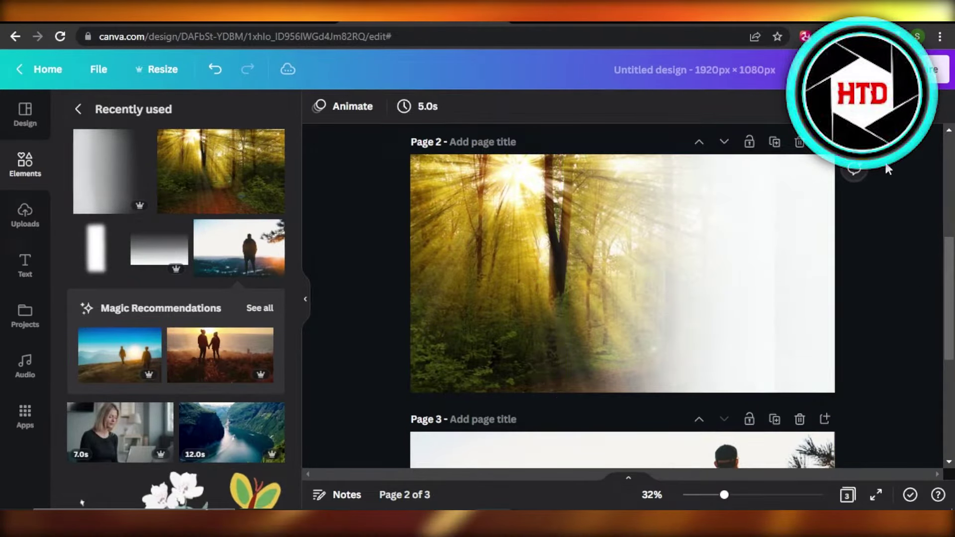
pyautogui.scroll(-4, 896, 193)
pyautogui.click(691, 279)
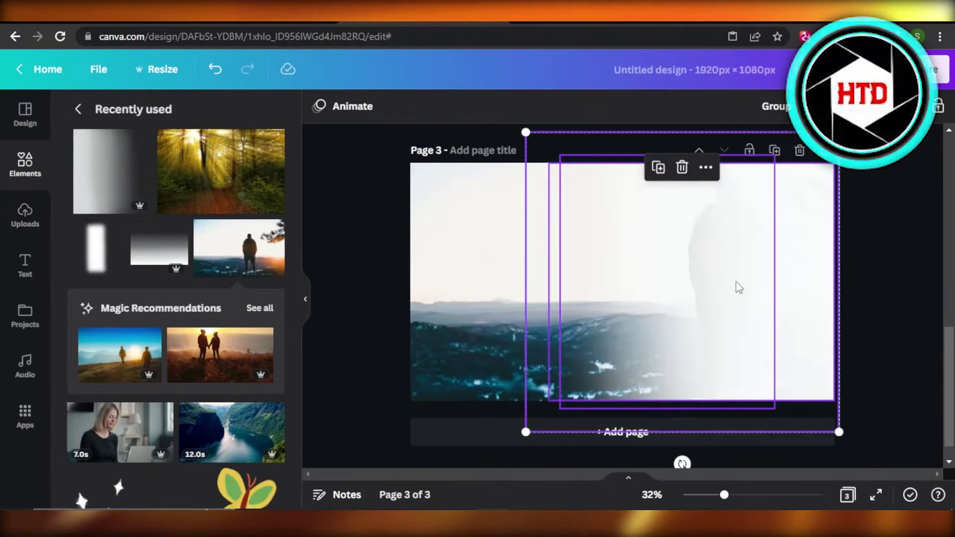
pyautogui.moveTo(681, 462)
pyautogui.mouseDown()
pyautogui.moveTo(682, 216)
pyautogui.moveTo(553, 283)
pyautogui.mouseUp()
# Step: Settle the flipped gradient over the left side and bring up the design's Share options
pyautogui.click(869, 325)
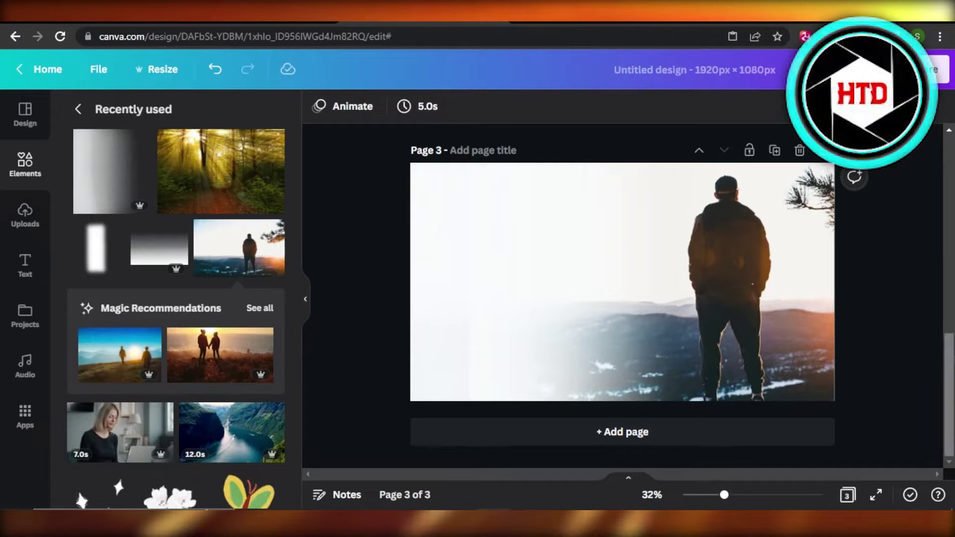
pyautogui.scroll(5, 869, 326)
pyautogui.scroll(-5, 870, 326)
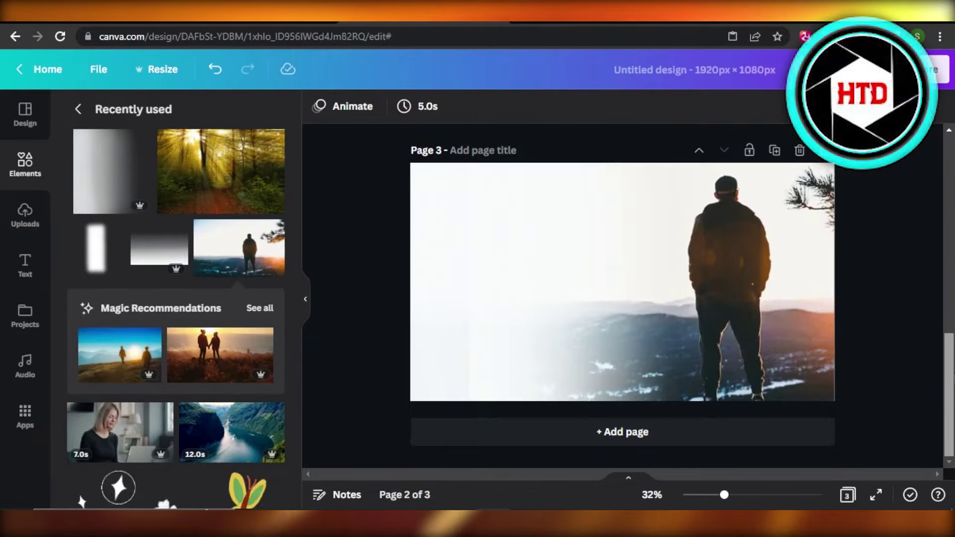
pyautogui.scroll(3, 741, 298)
pyautogui.scroll(2, 742, 299)
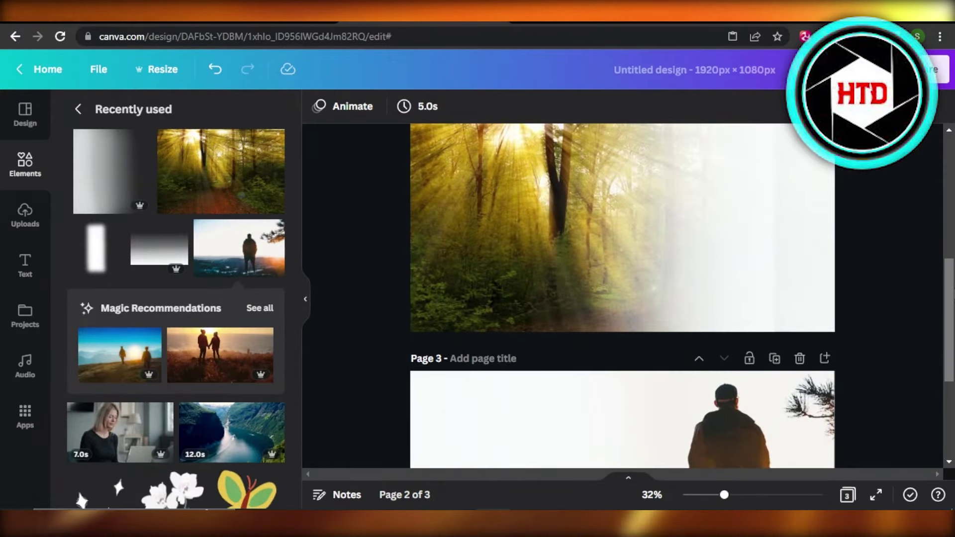
pyautogui.scroll(3, 623, 299)
pyautogui.scroll(-5, 622, 299)
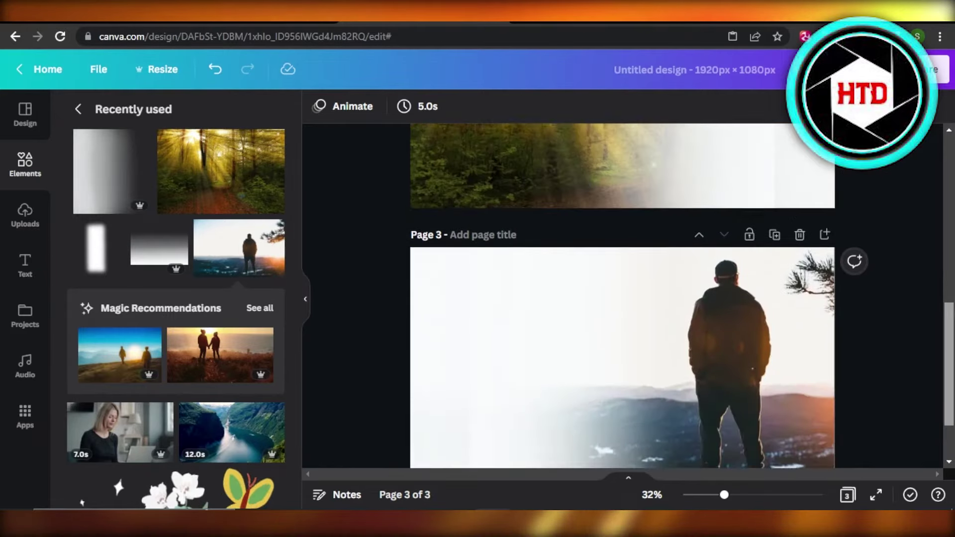
pyautogui.scroll(4, 622, 299)
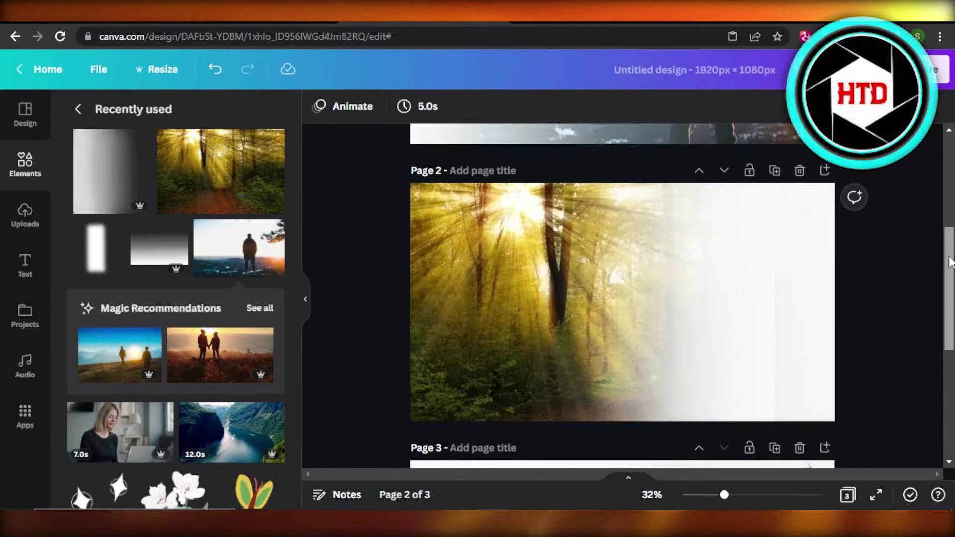
pyautogui.click(936, 70)
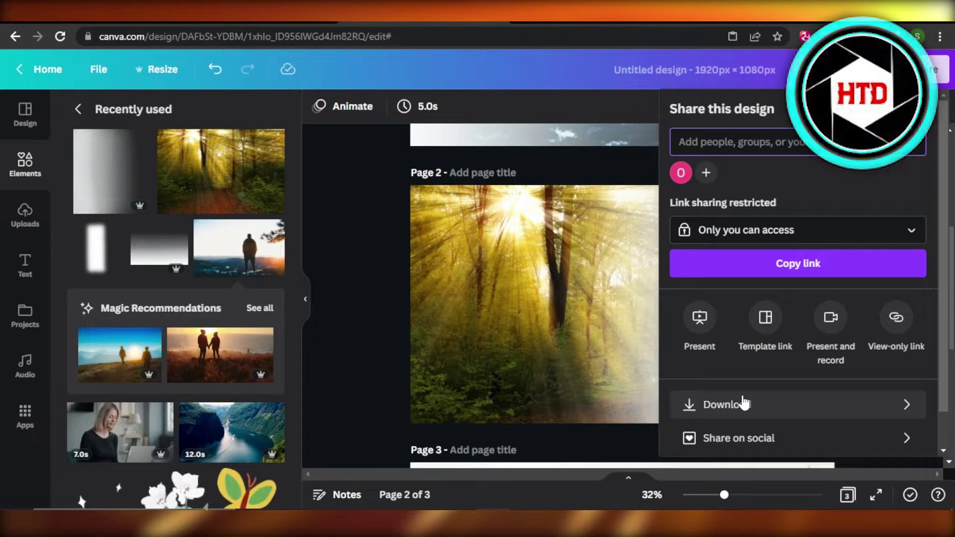
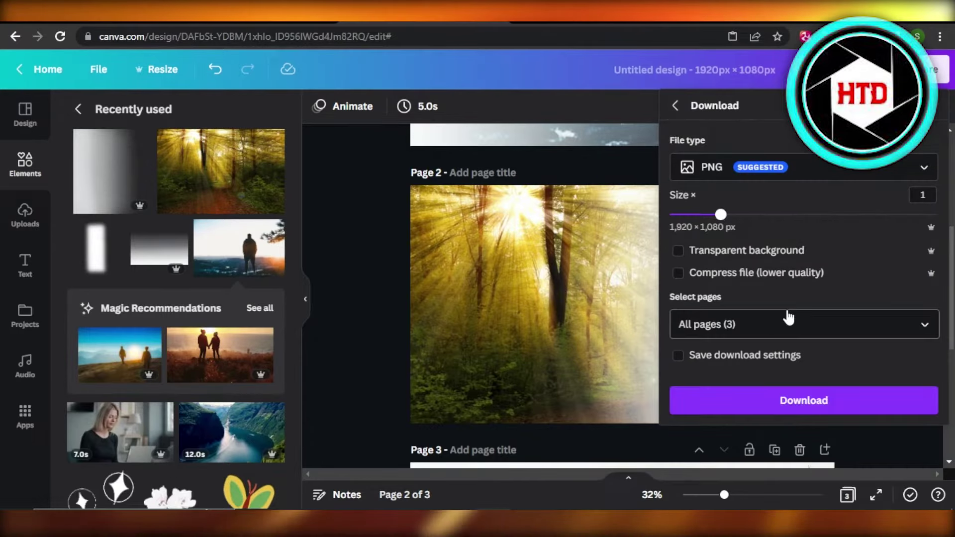
# Step: Download only the faded forest page (page 2) as a PNG
pyautogui.click(789, 323)
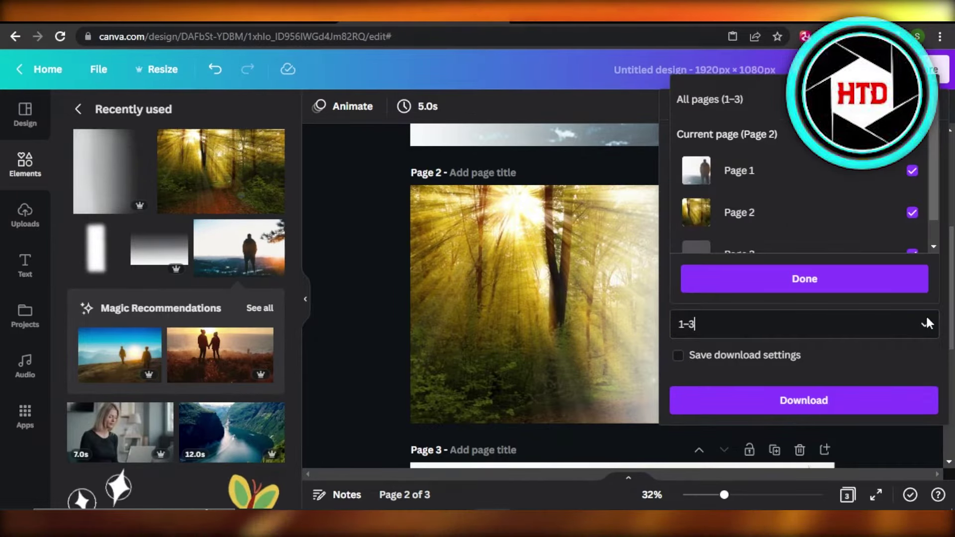
pyautogui.click(913, 171)
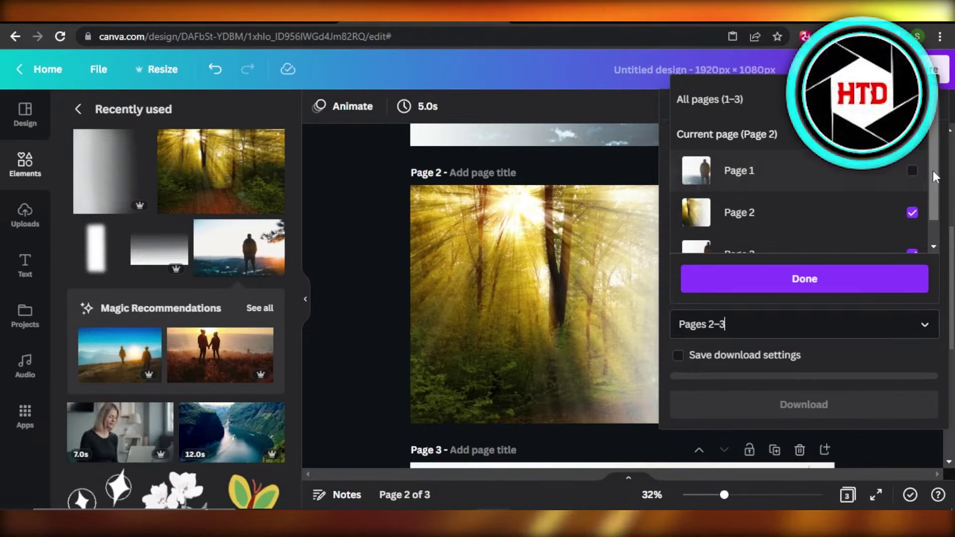
pyautogui.click(912, 227)
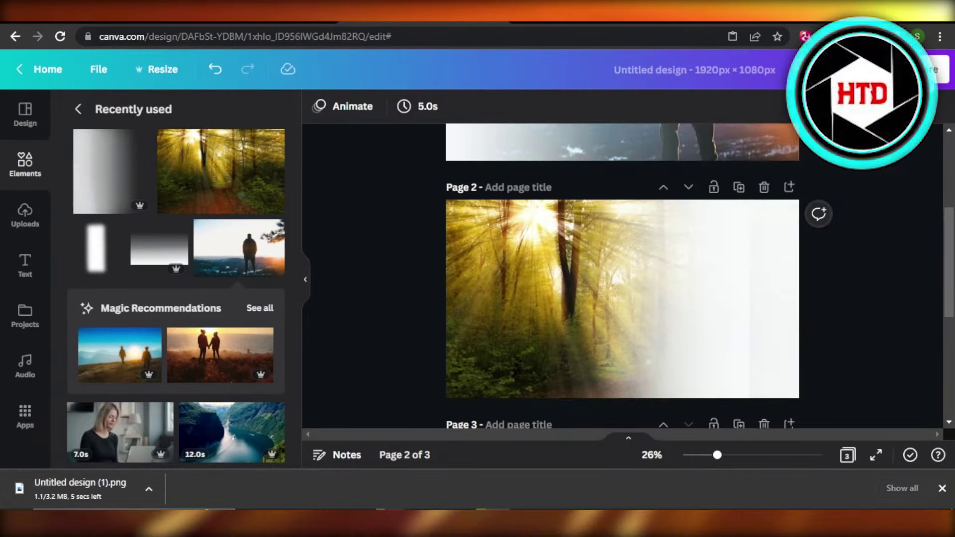
# Step: Reopen the download settings and pick which page to export for the man image
pyautogui.click(925, 69)
pyautogui.click(725, 400)
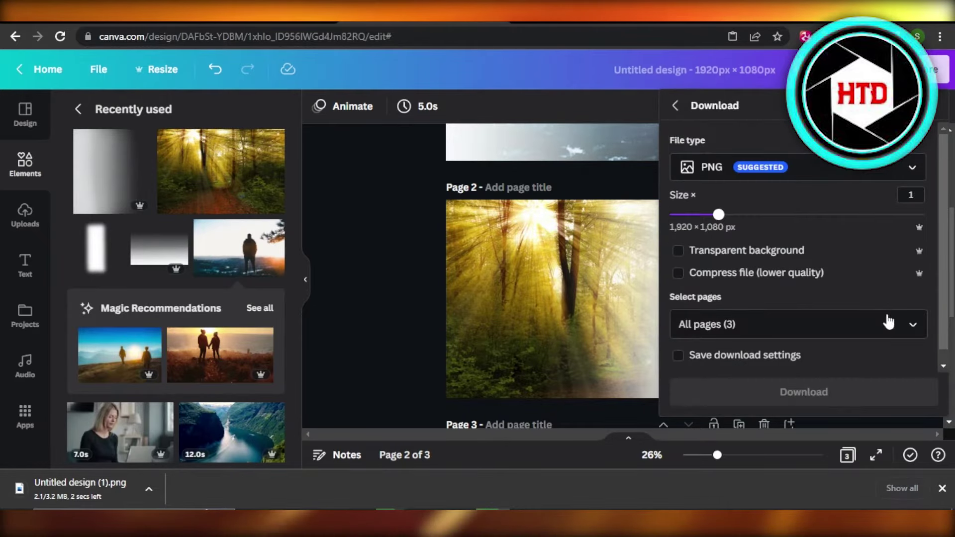
pyautogui.click(803, 325)
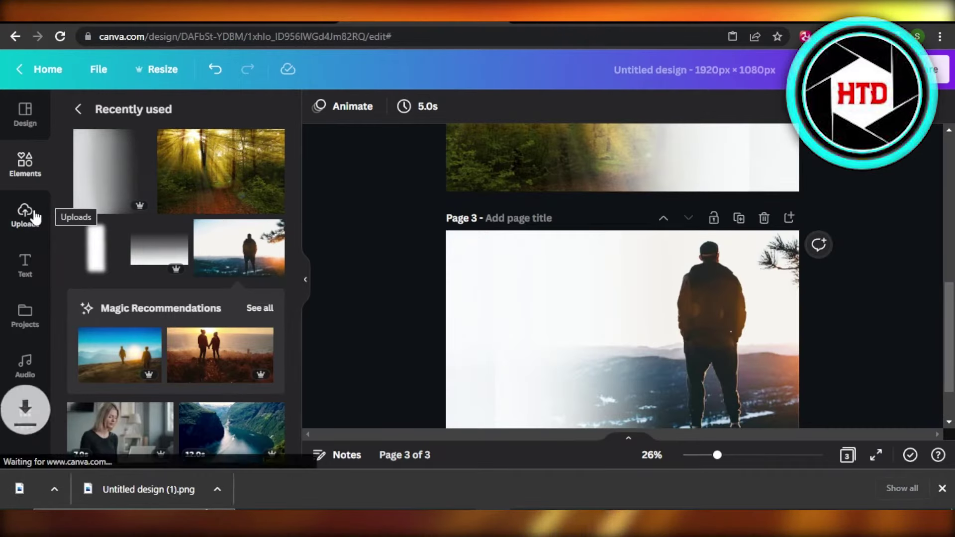
# Step: Upload both downloaded faded PNGs into Uploads and add a blank fourth page
pyautogui.click(27, 217)
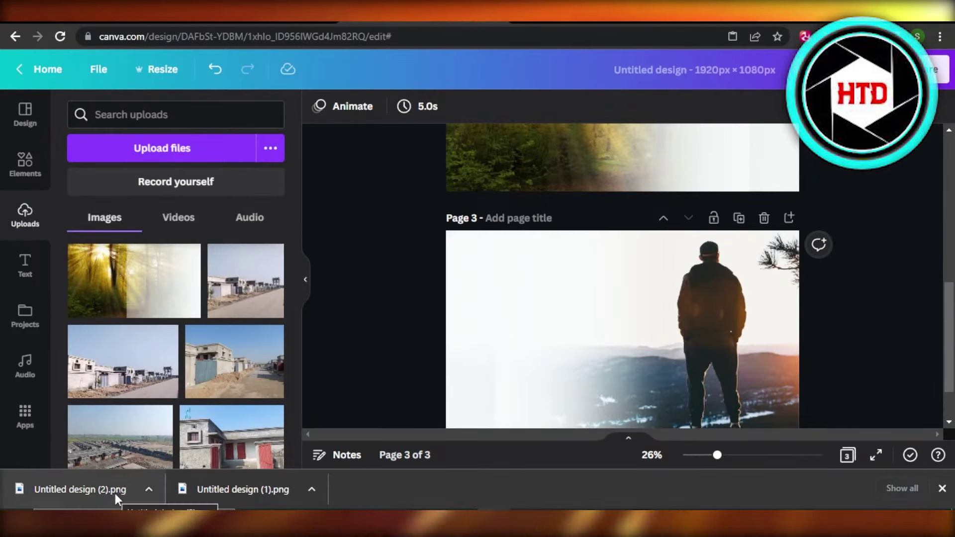
pyautogui.moveTo(82, 490); pyautogui.dragTo(149, 335)
pyautogui.scroll(-3, 732, 373)
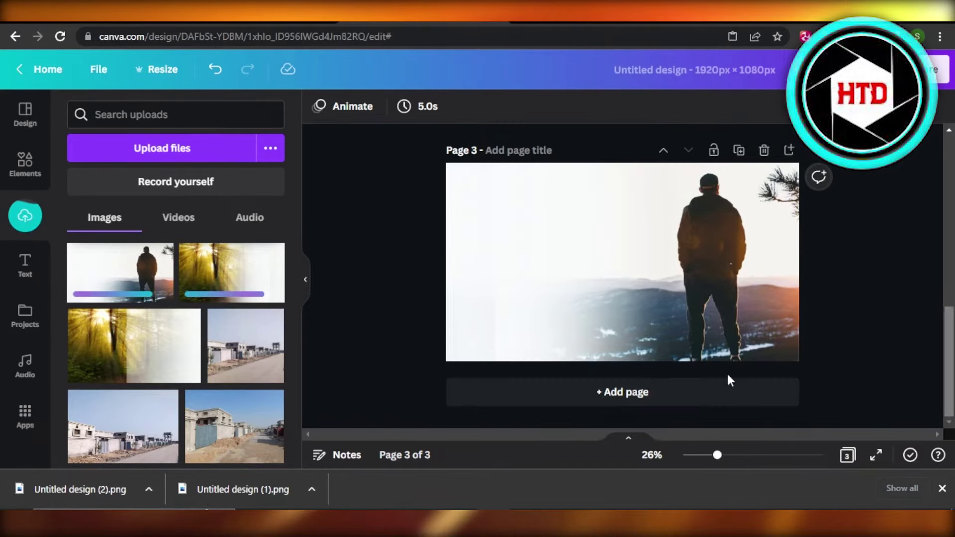
pyautogui.click(612, 394)
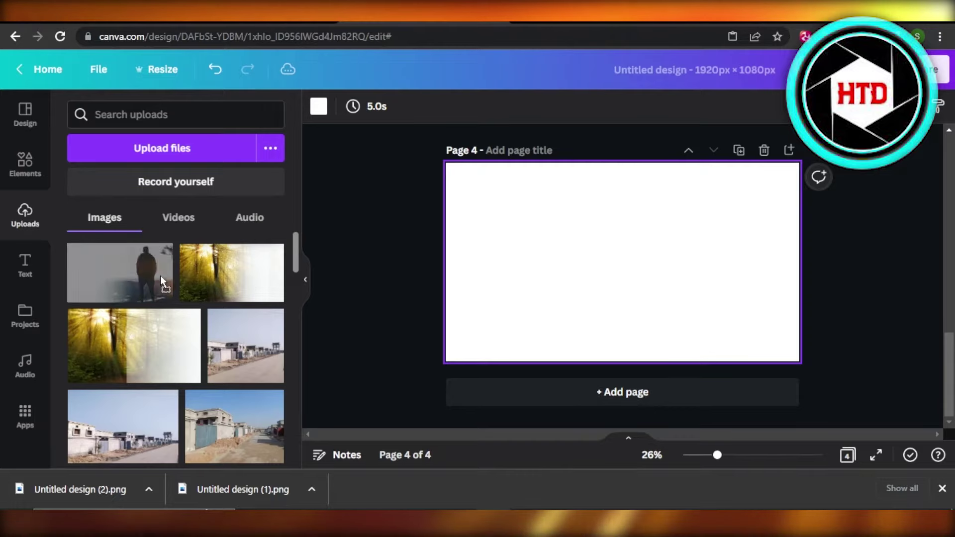
# Step: Place the man image on page 4, stretch the forest over it, and lower the forest's transparency
pyautogui.moveTo(110, 284); pyautogui.dragTo(663, 322)
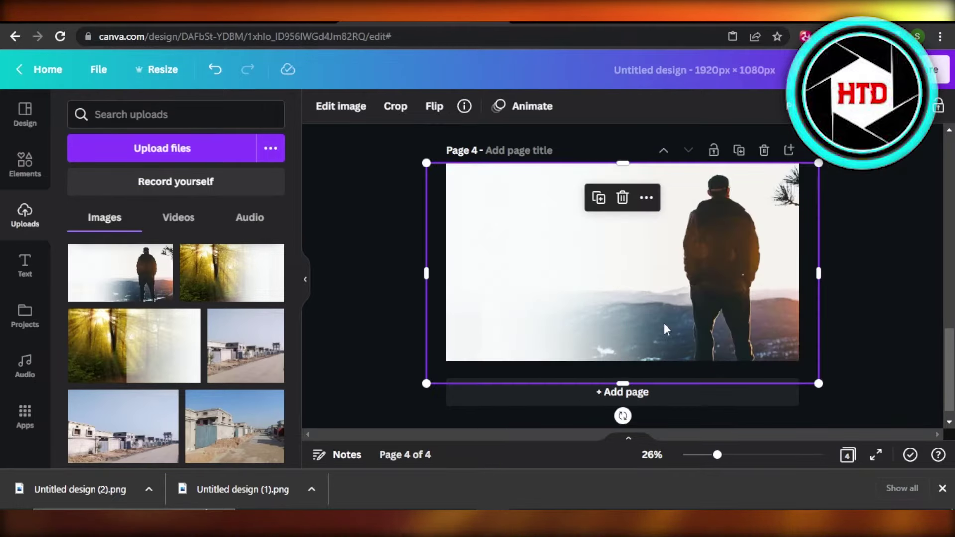
pyautogui.click(214, 280)
pyautogui.moveTo(582, 283); pyautogui.dragTo(720, 327)
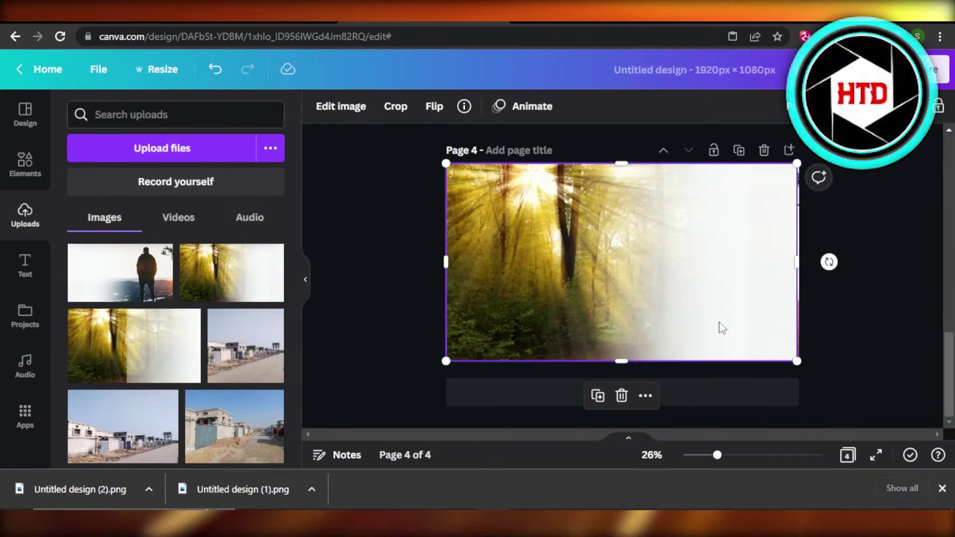
pyautogui.click(848, 357)
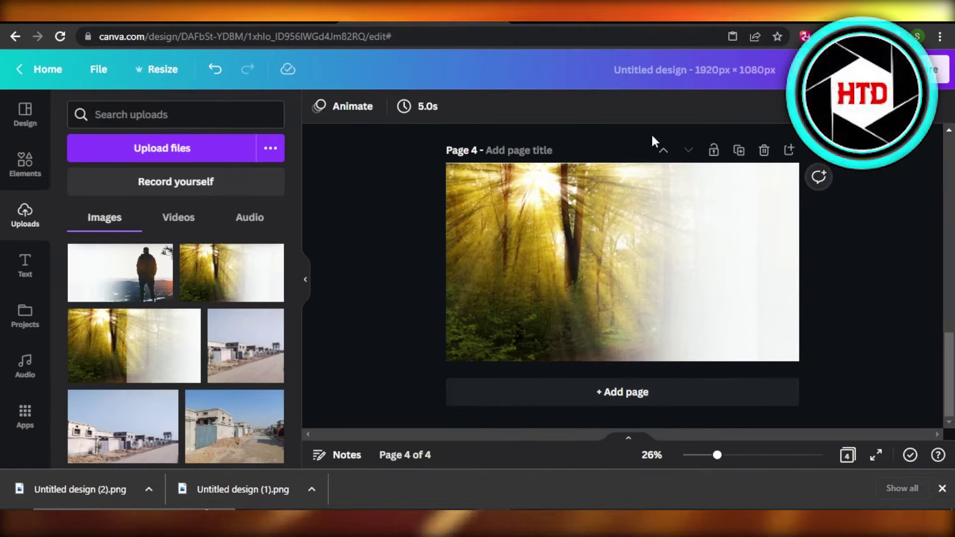
pyautogui.moveTo(866, 163); pyautogui.dragTo(812, 163)
pyautogui.click(861, 283)
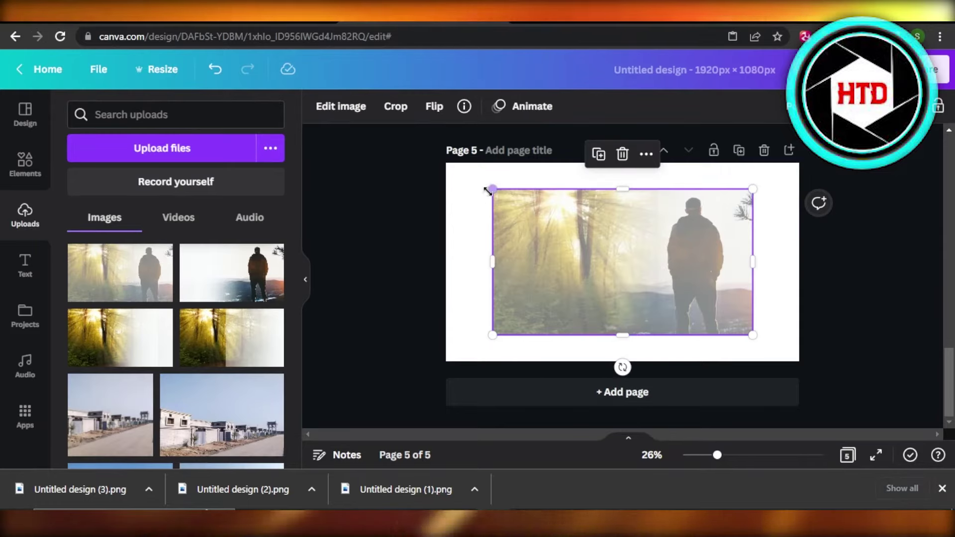
# Step: Stretch the merged image from the top-left page corner to the bottom-right edge of page 5
pyautogui.moveTo(491, 189); pyautogui.dragTo(447, 164)
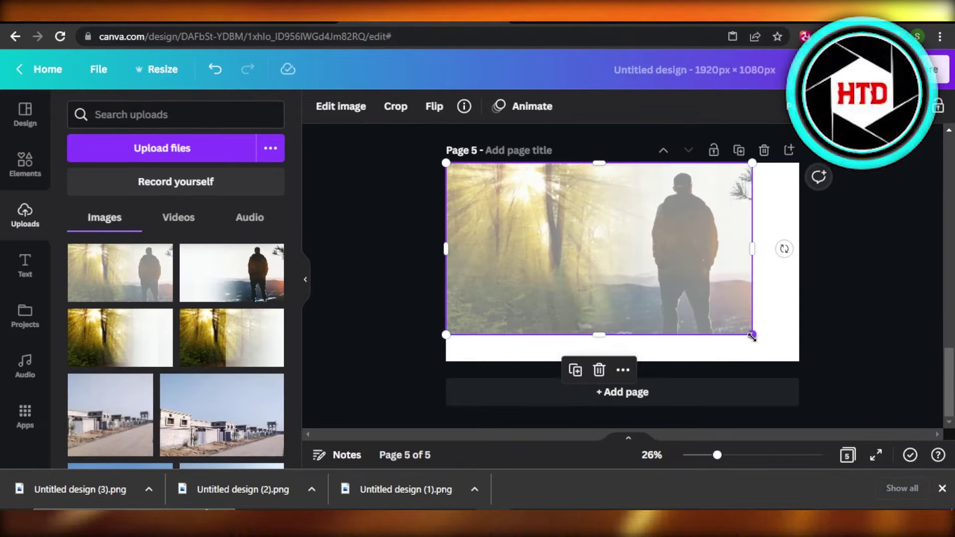
pyautogui.moveTo(753, 335)
pyautogui.mouseDown()
pyautogui.moveTo(803, 363)
pyautogui.moveTo(811, 347)
pyautogui.mouseUp()
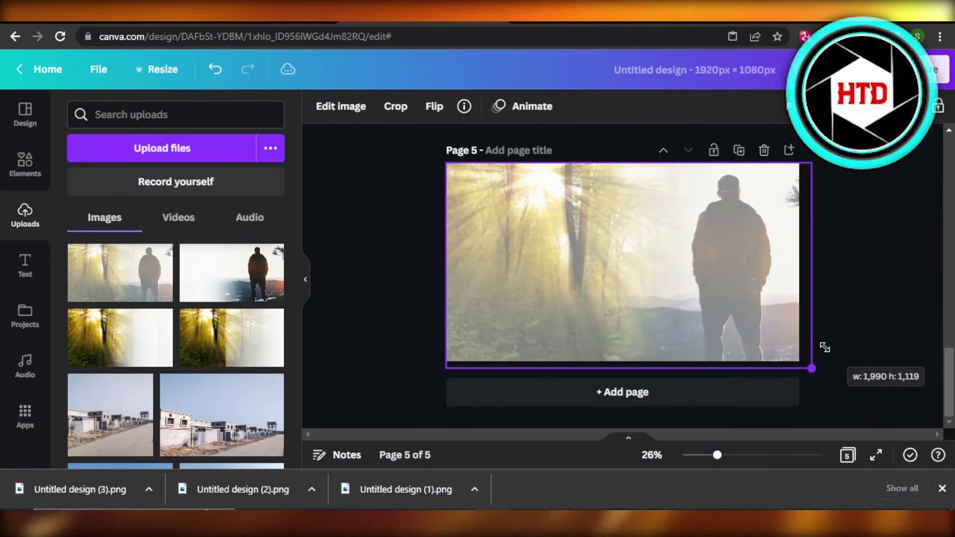
pyautogui.click(883, 347)
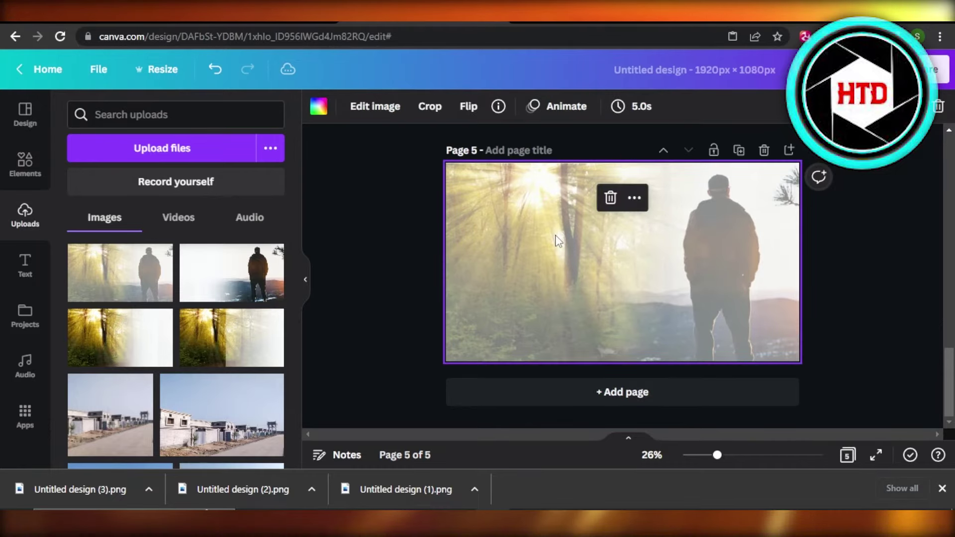
# Step: Adjust the composite: Brightness -27, Contrast 74, Saturation 23, Clarity 21, Vibrance 3
pyautogui.click(375, 106)
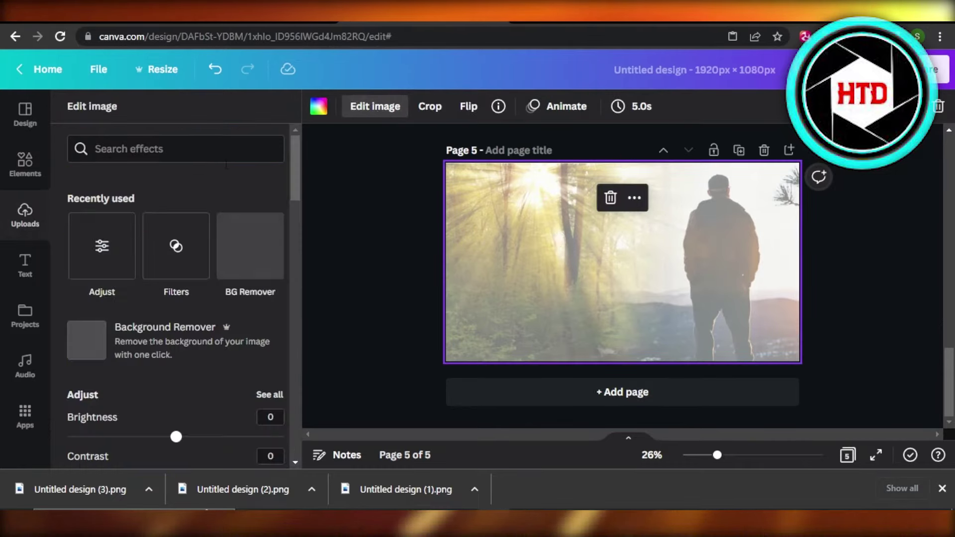
pyautogui.click(269, 394)
pyautogui.moveTo(176, 168)
pyautogui.mouseDown()
pyautogui.moveTo(129, 170)
pyautogui.moveTo(146, 169)
pyautogui.mouseUp()
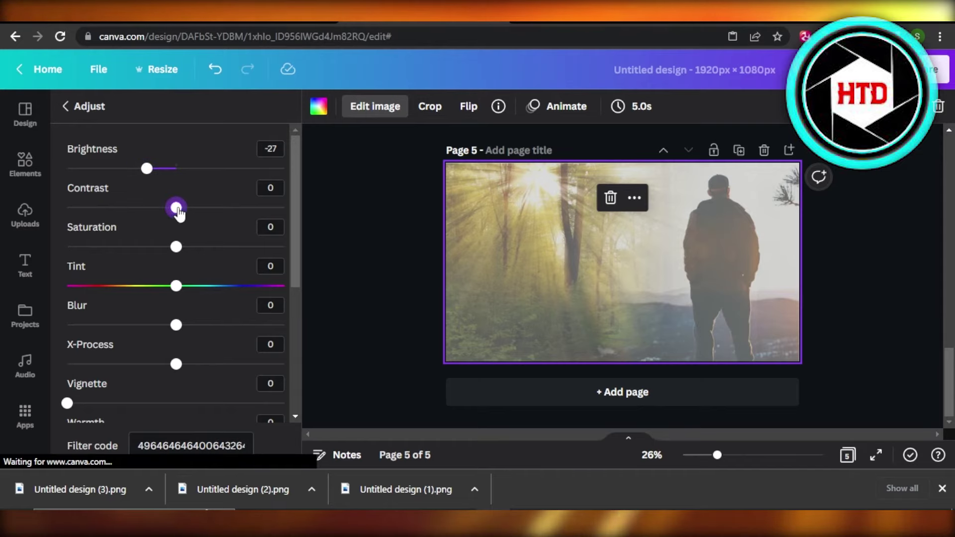
pyautogui.moveTo(177, 208); pyautogui.dragTo(269, 208)
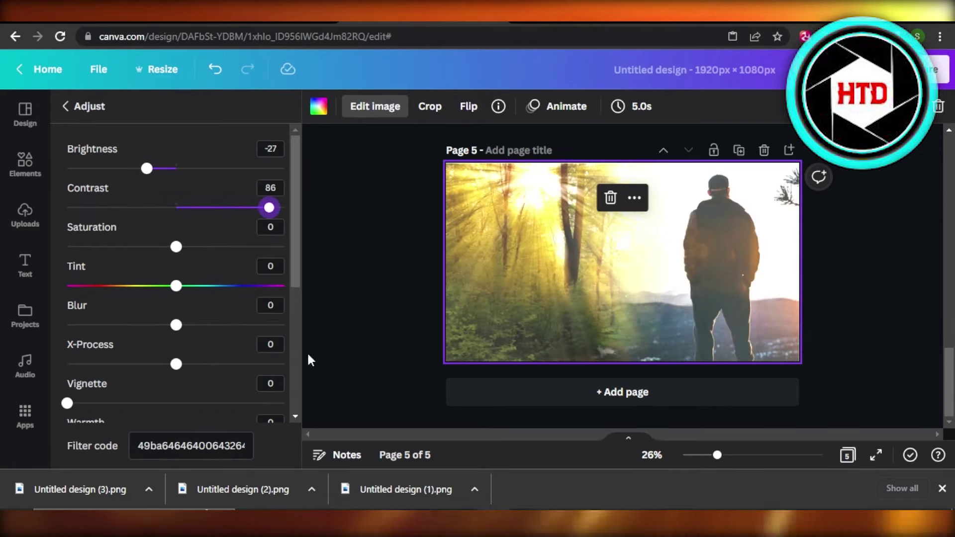
pyautogui.moveTo(177, 247); pyautogui.dragTo(195, 248)
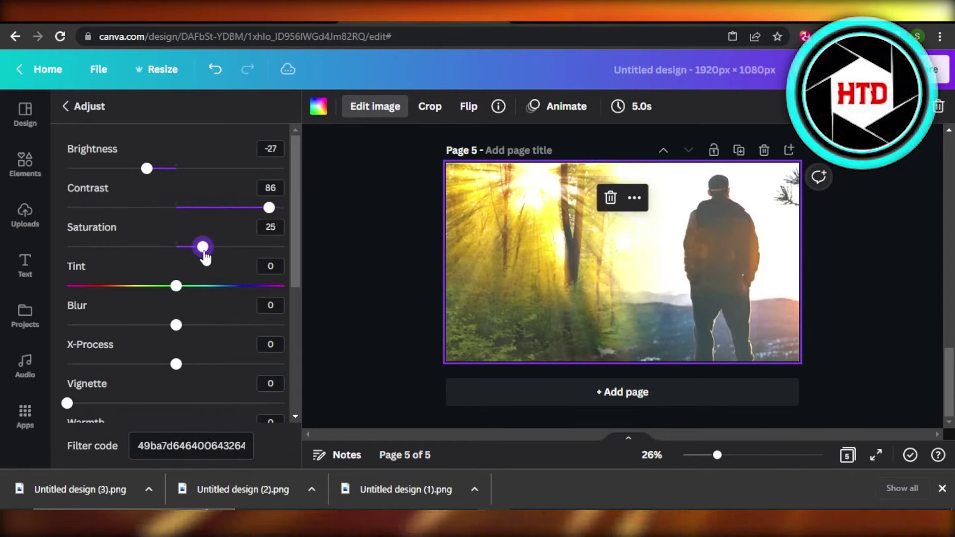
pyautogui.scroll(-4, 295, 299)
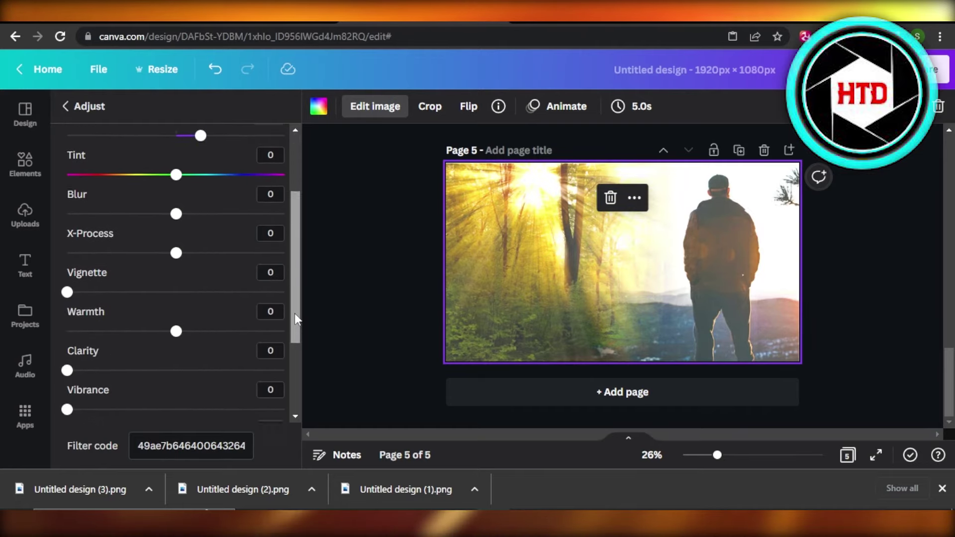
pyautogui.moveTo(67, 357); pyautogui.dragTo(112, 357)
pyautogui.moveTo(67, 395); pyautogui.dragTo(74, 395)
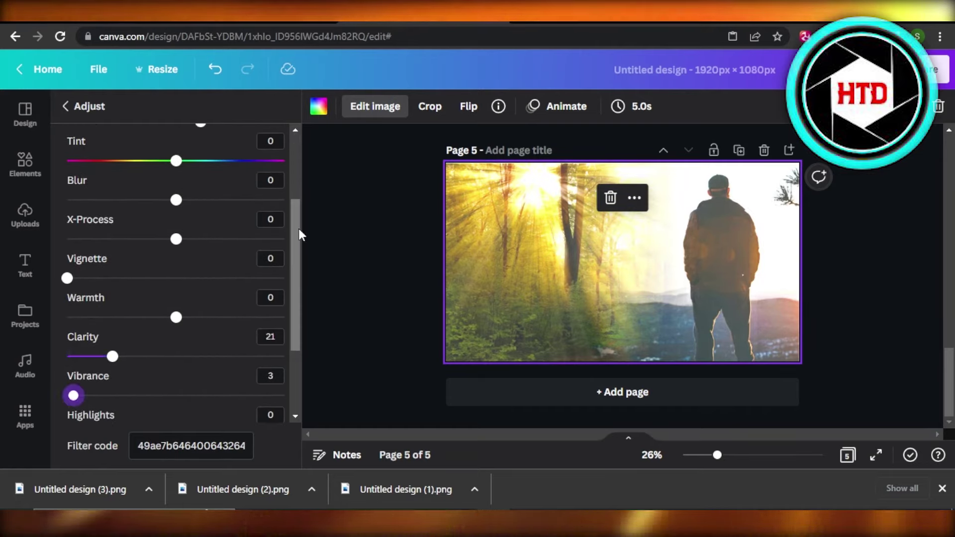
pyautogui.scroll(-4, 298, 238)
pyautogui.scroll(8, 298, 238)
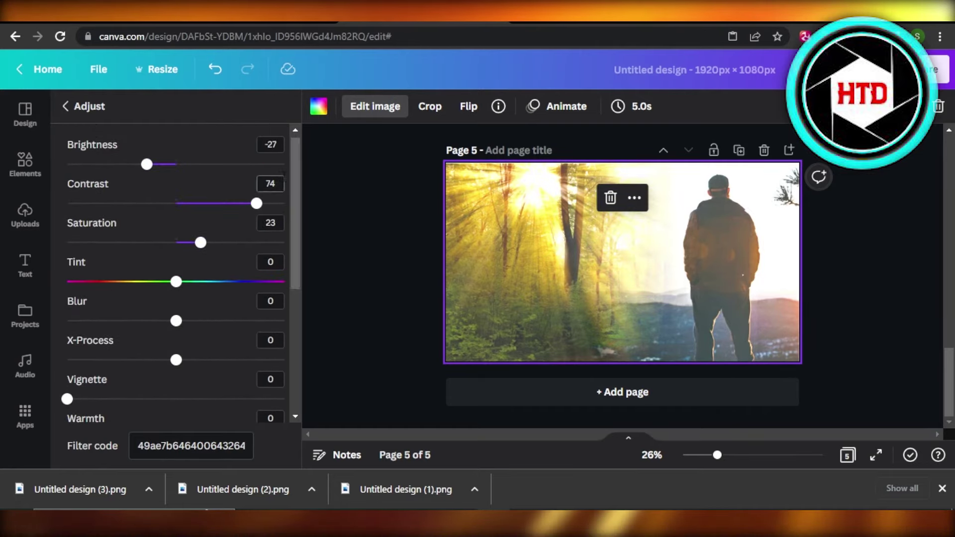
pyautogui.click(324, 218)
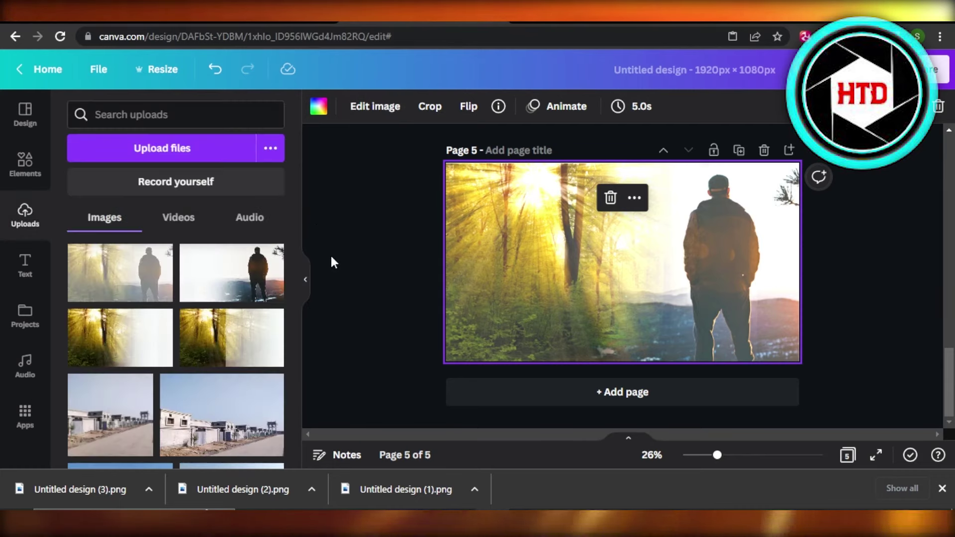
pyautogui.click(857, 265)
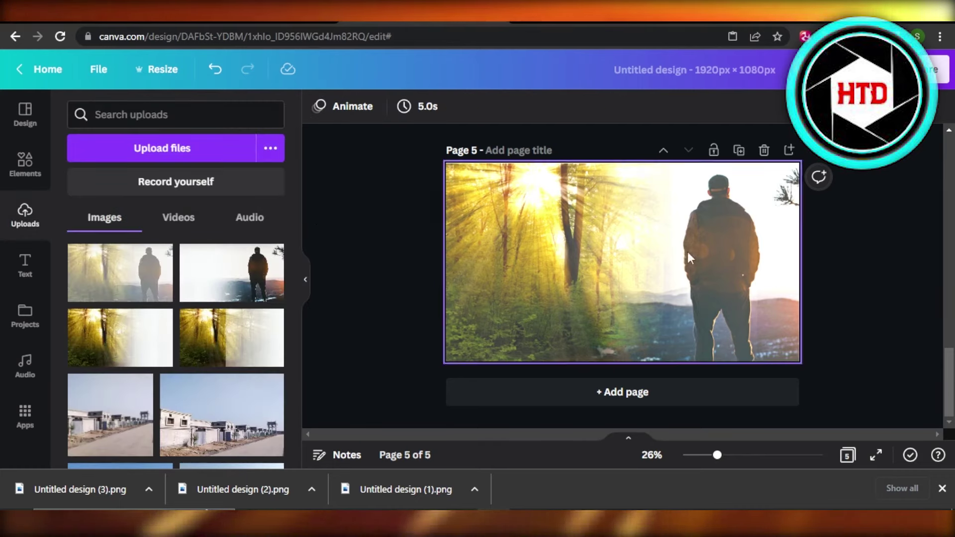
pyautogui.click(812, 212)
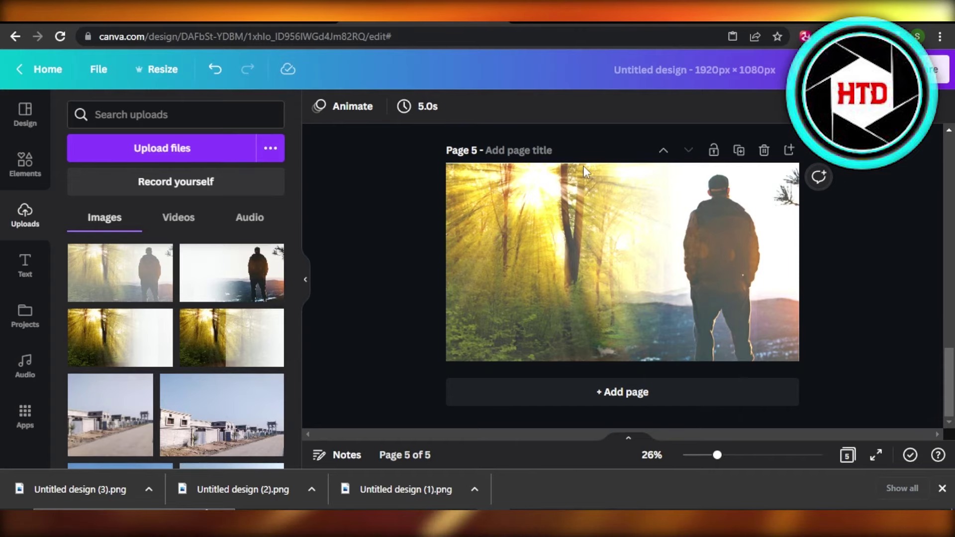